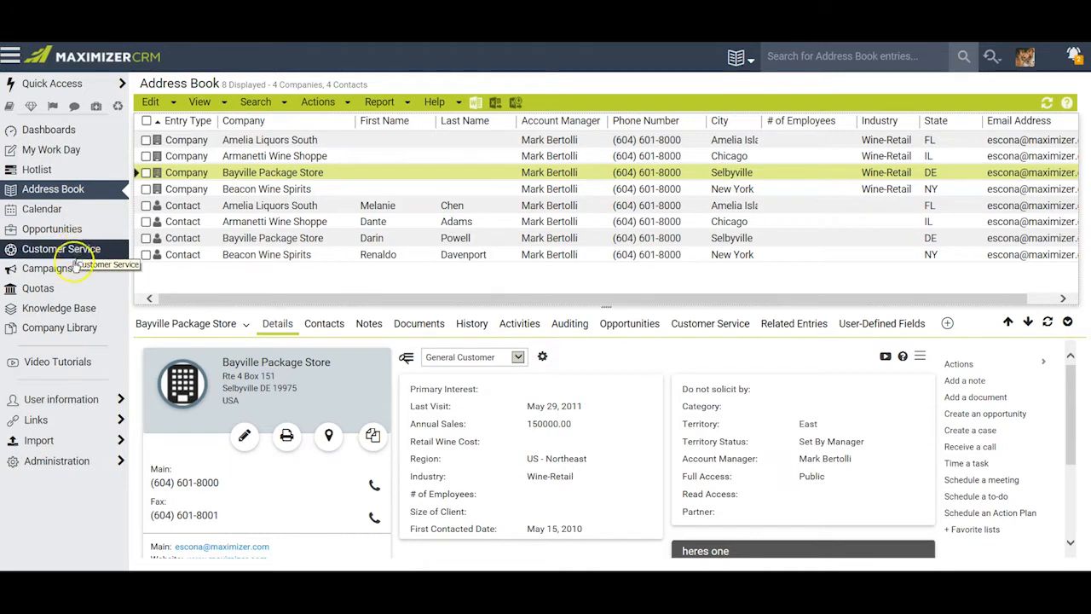
# Check the personal preference that allows multi-selection in Advanced Search, and close the preferences without saving
pyautogui.click(98, 193)
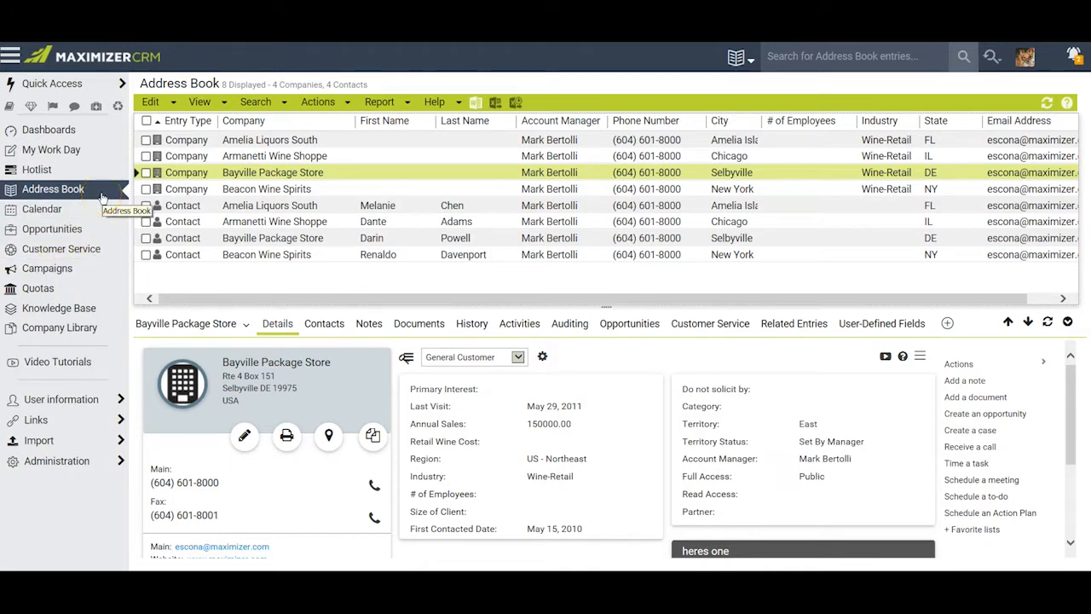
pyautogui.click(98, 195)
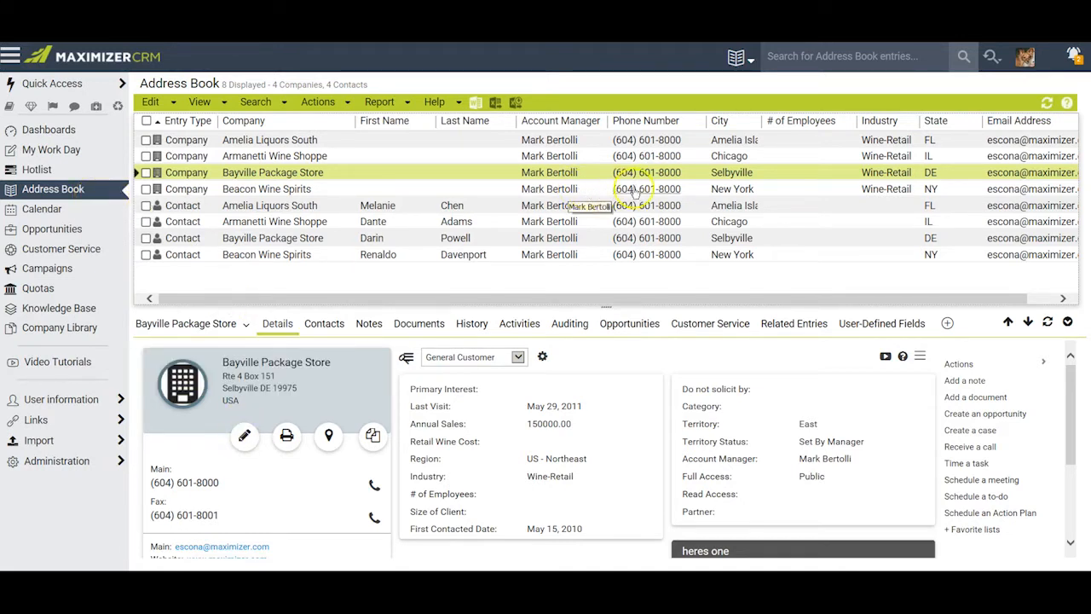
pyautogui.click(1026, 56)
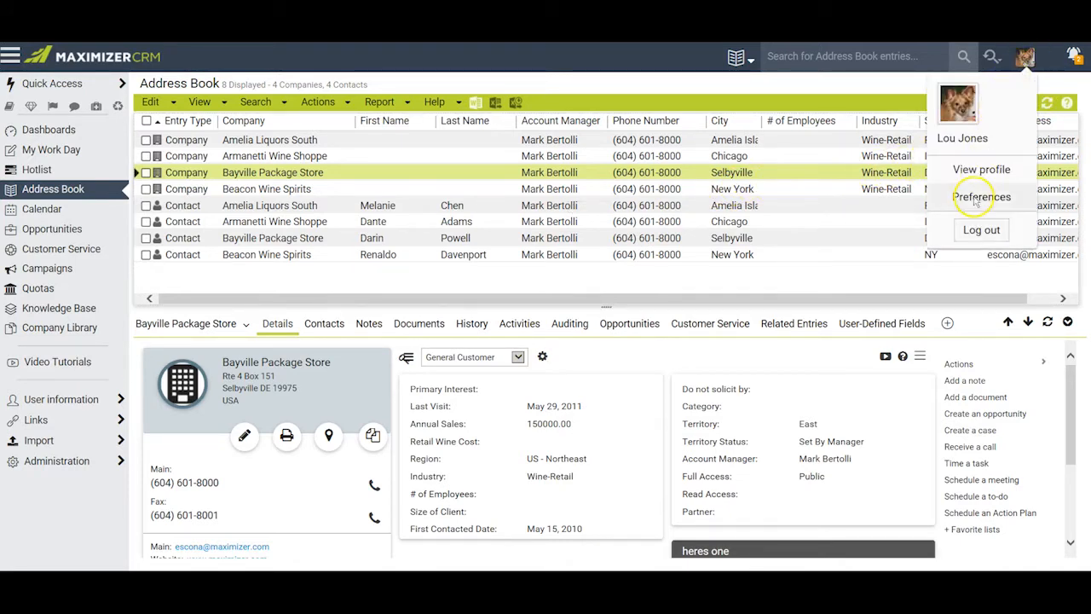
pyautogui.click(979, 195)
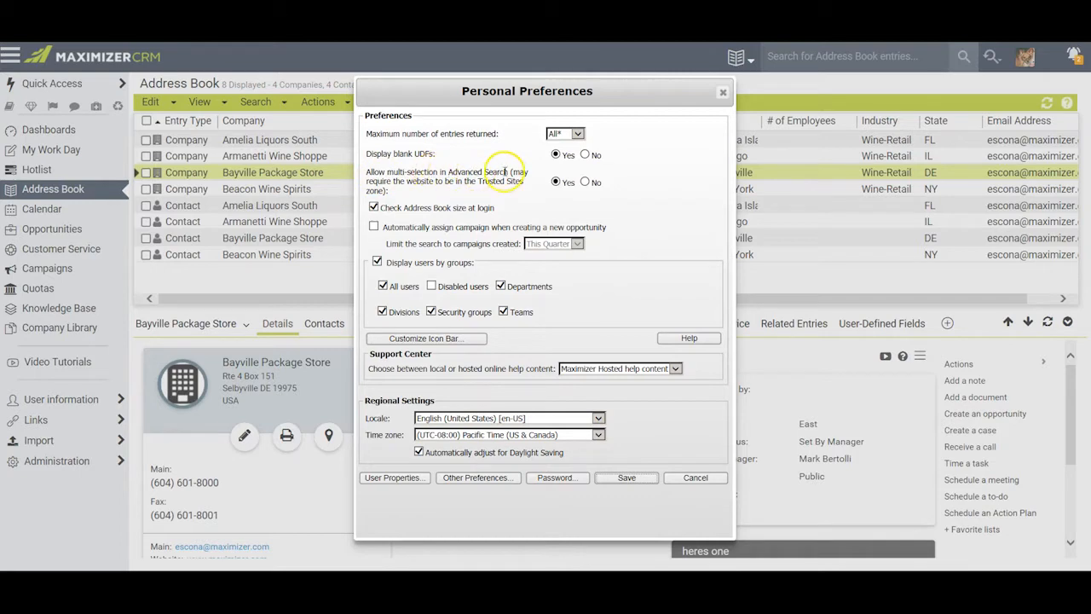
pyautogui.click(694, 477)
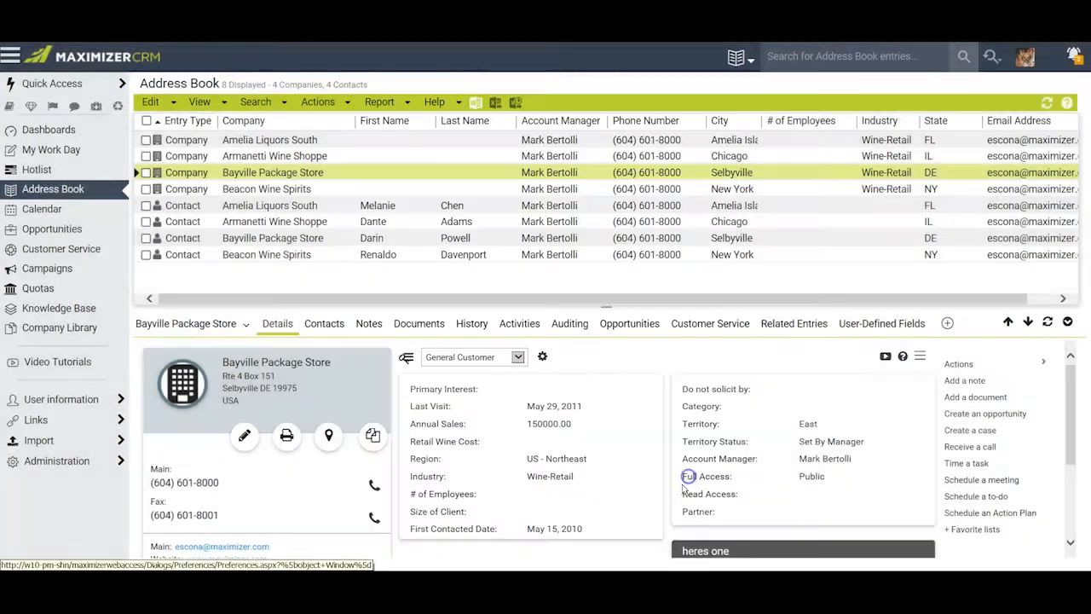
pyautogui.click(584, 278)
# Start an advanced search of the Address Book and select the basic field City/Town as a search field
pyautogui.click(254, 102)
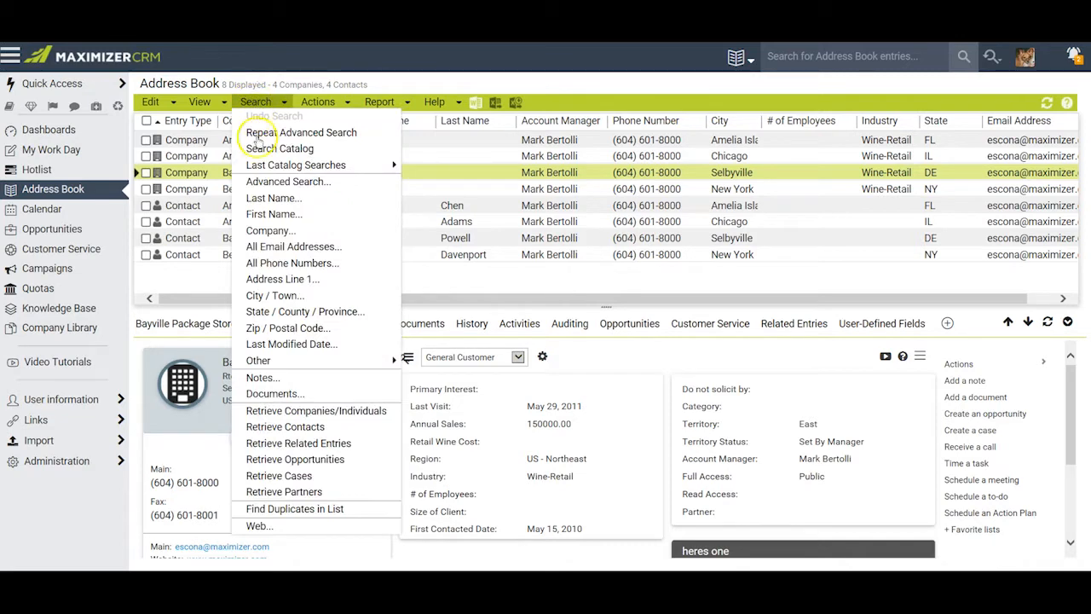
pyautogui.click(268, 182)
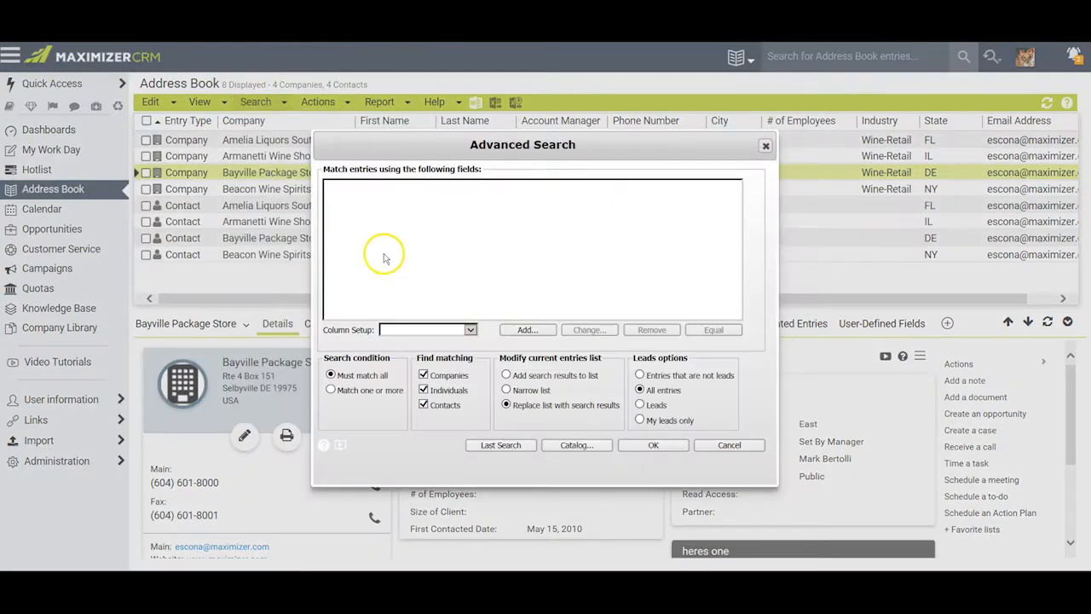
pyautogui.click(529, 329)
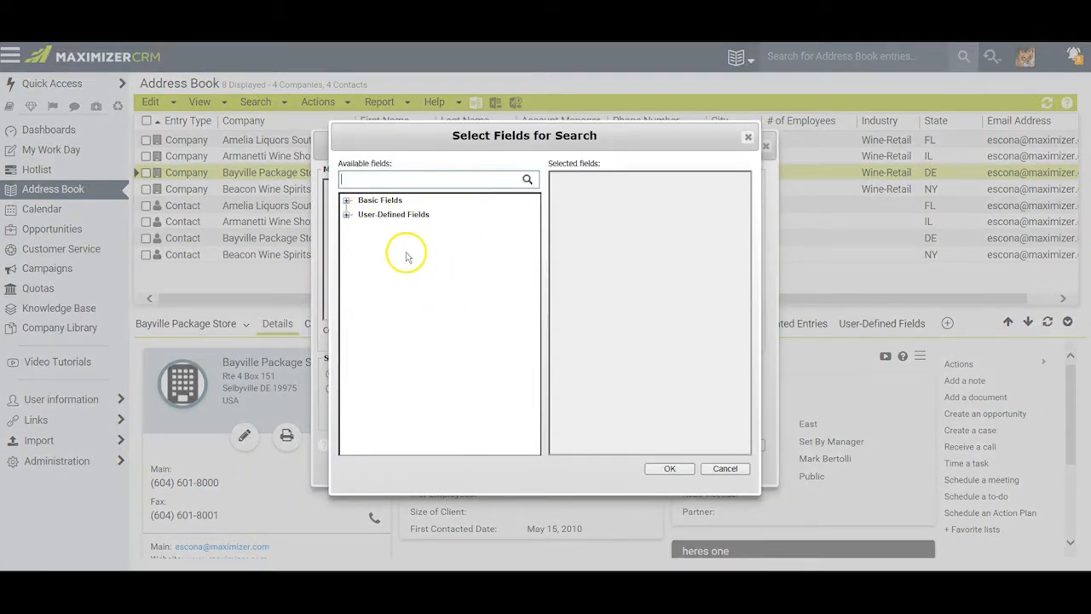
pyautogui.click(346, 201)
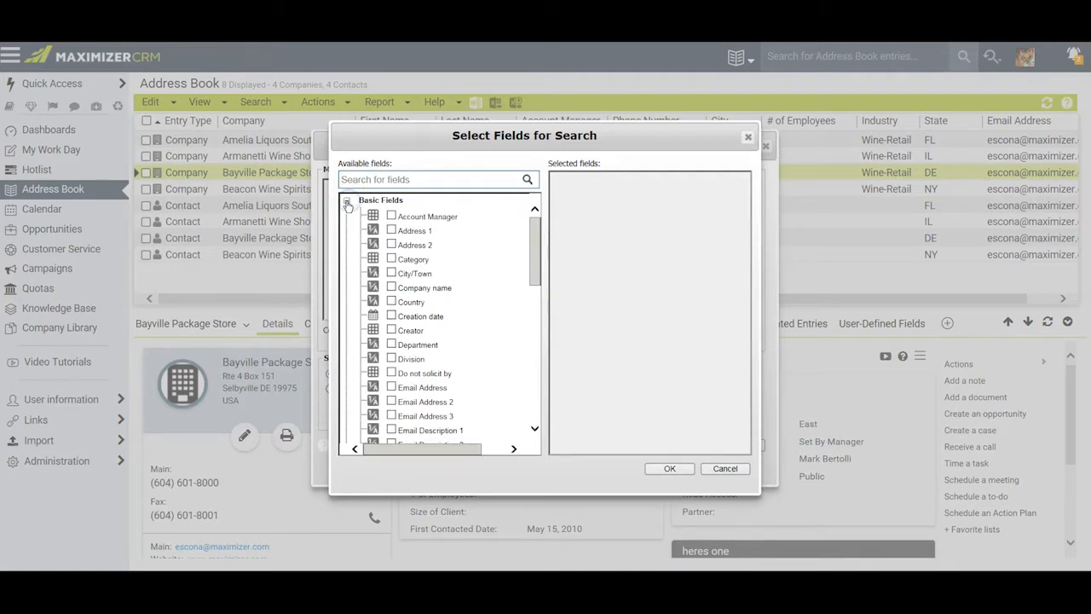
pyautogui.click(392, 274)
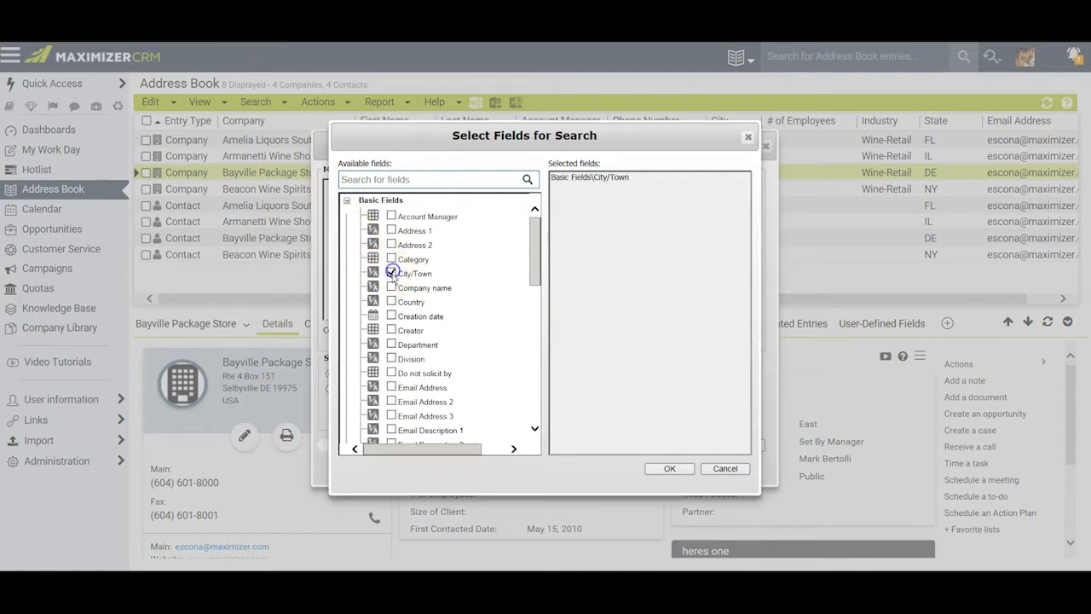
# Search the available fields for "# of" and select the user-defined field # of Employees
pyautogui.click(346, 200)
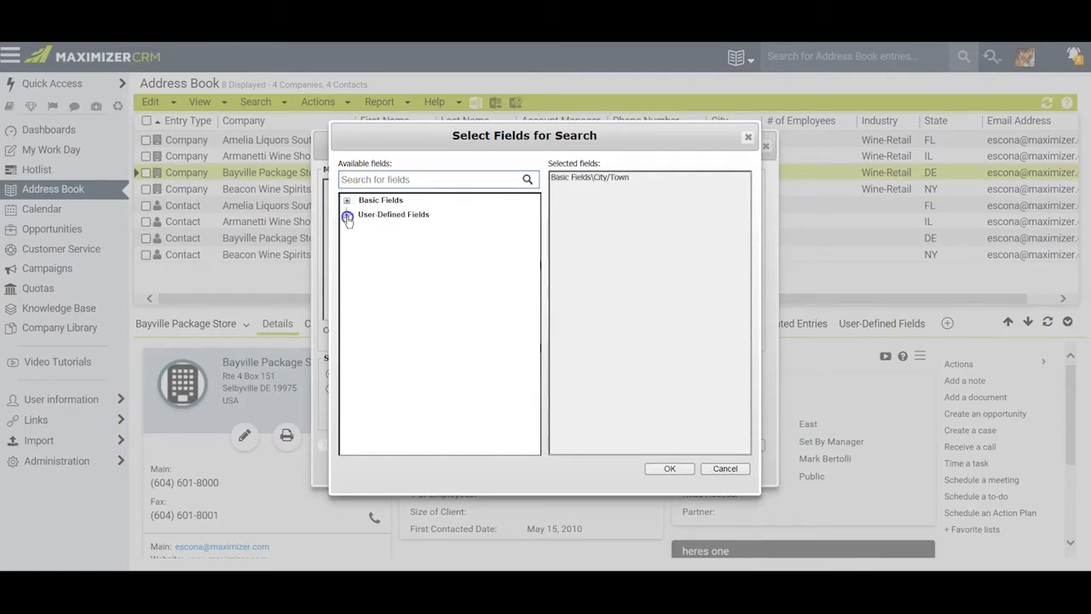
pyautogui.click(347, 216)
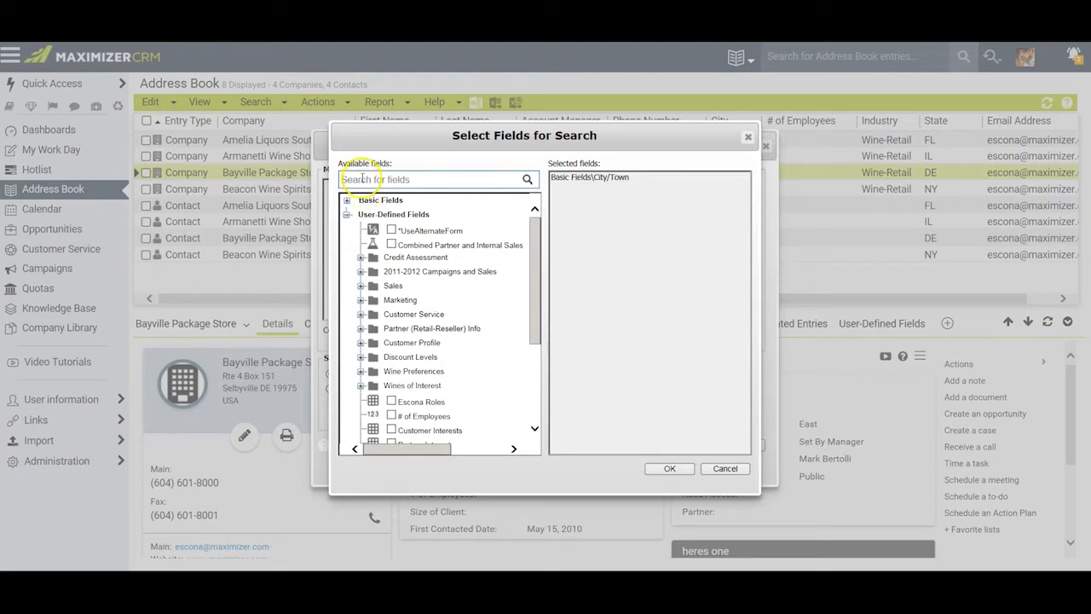
pyautogui.click(358, 179)
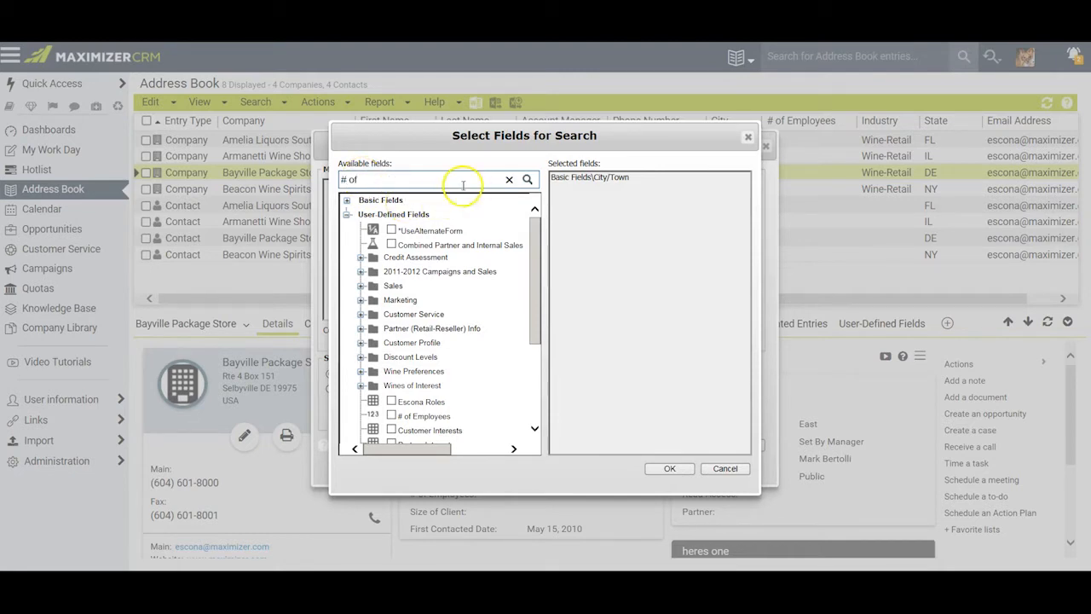
pyautogui.click(527, 180)
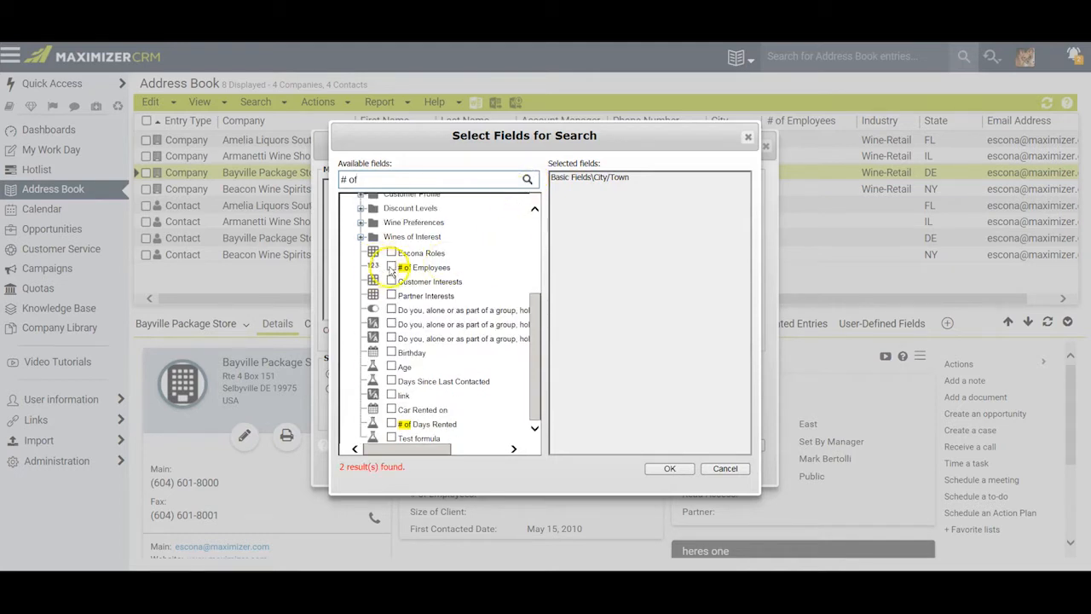
pyautogui.click(392, 267)
# Find the Industry field by searching for "Indus", select it, and confirm the chosen search fields
pyautogui.tripleClick(375, 180)
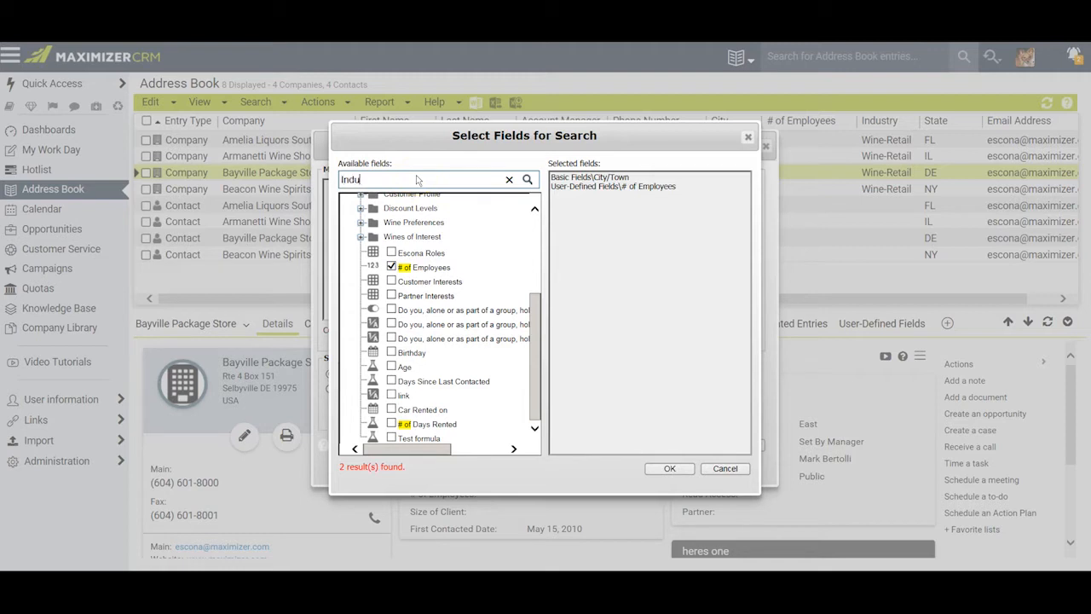
pyautogui.press('Return')
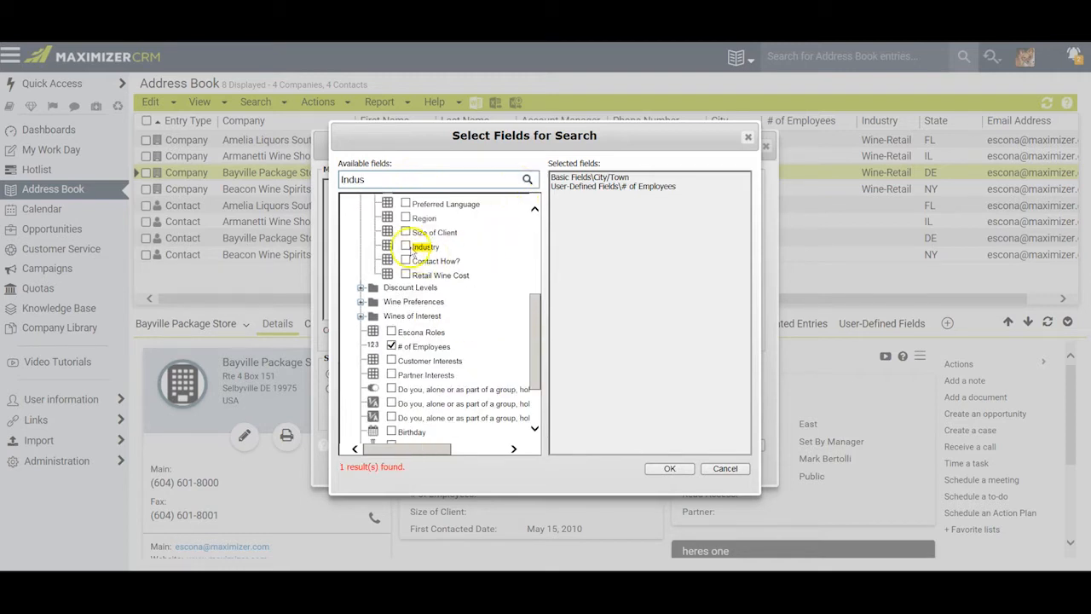
pyautogui.click(406, 247)
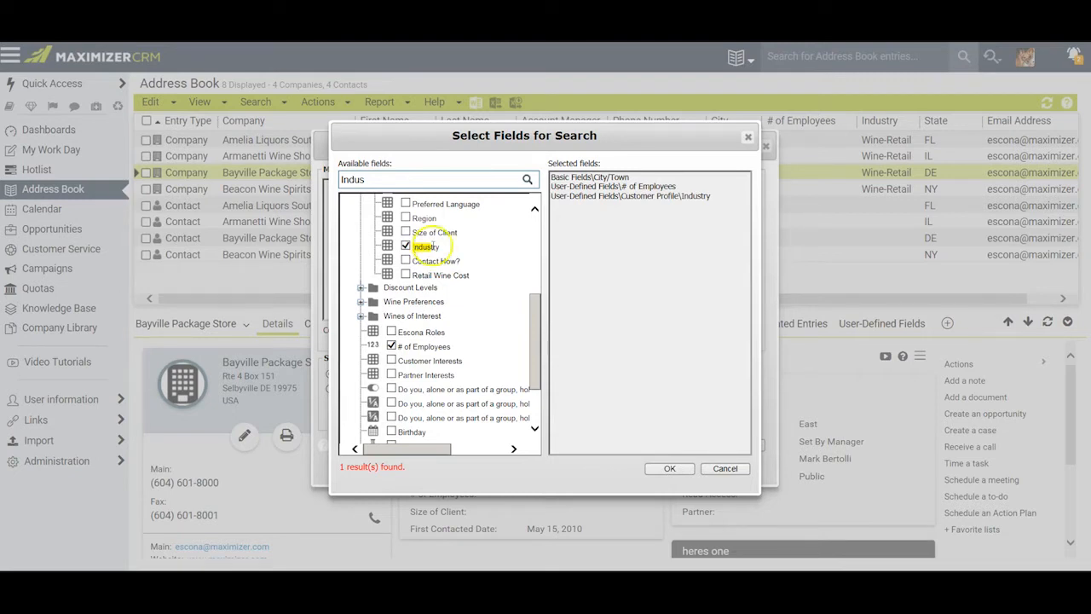
pyautogui.click(603, 184)
pyautogui.click(670, 468)
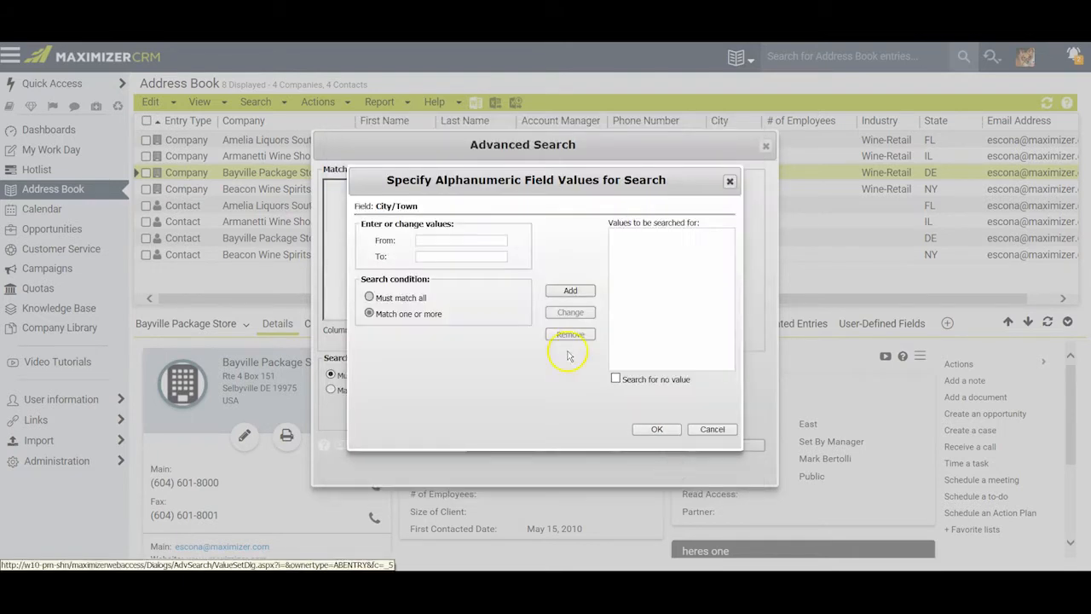
# Add Toronto as the City/Town value to search for and confirm it
pyautogui.click(443, 240)
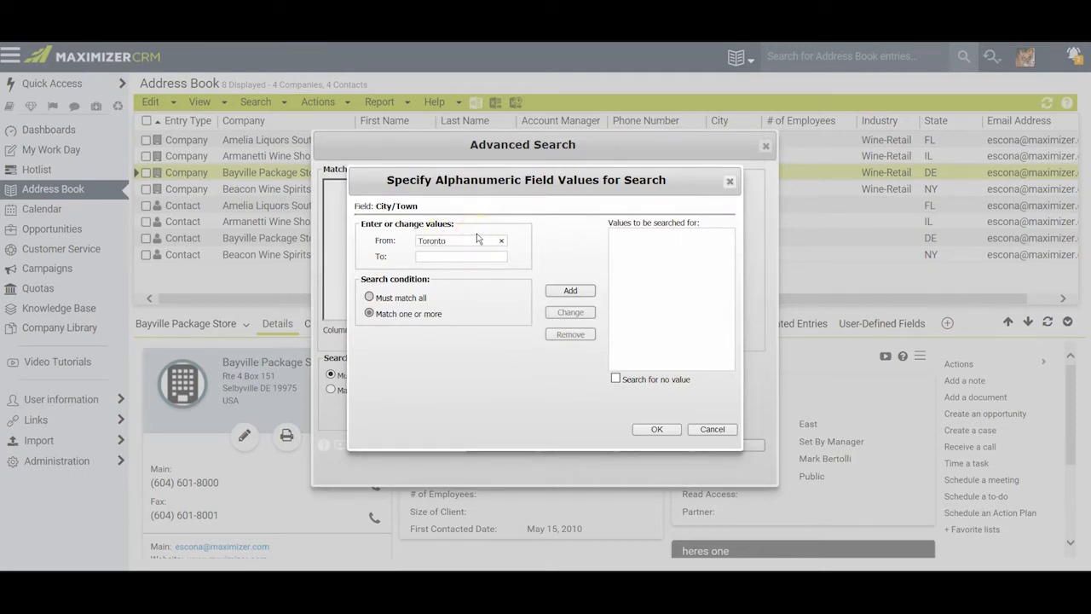
pyautogui.click(569, 291)
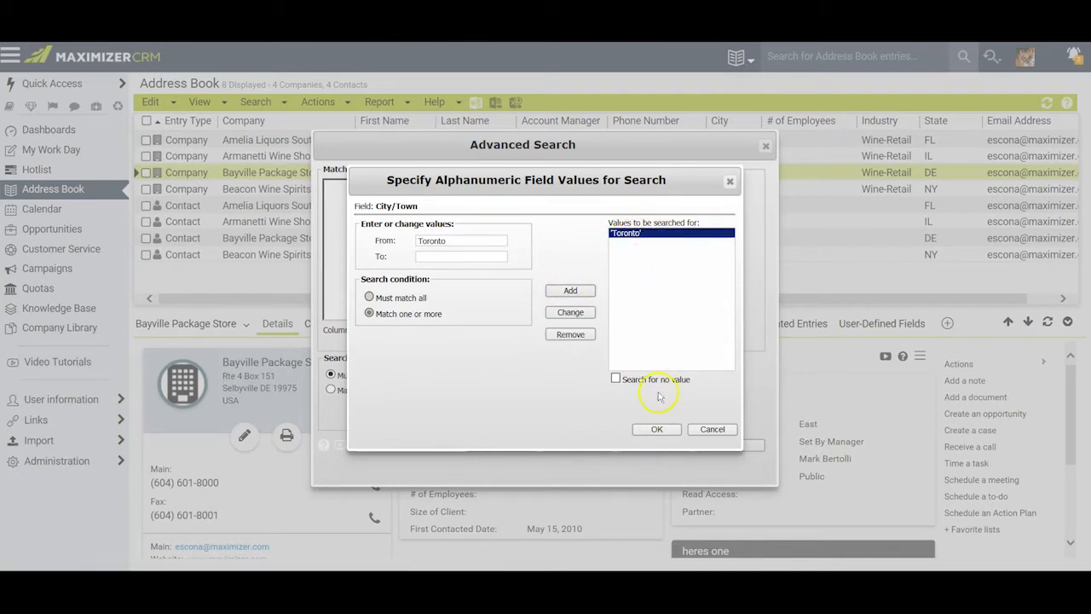
pyautogui.click(655, 429)
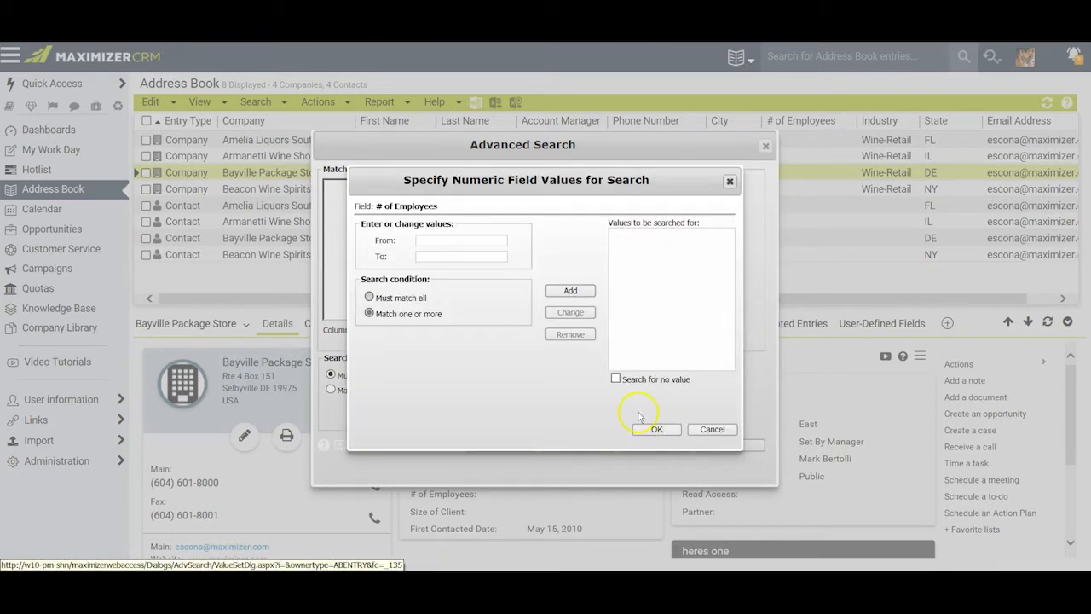
# Add the range from 1 to 100 as the # of Employees value to search for
pyautogui.click(433, 240)
pyautogui.write('1')
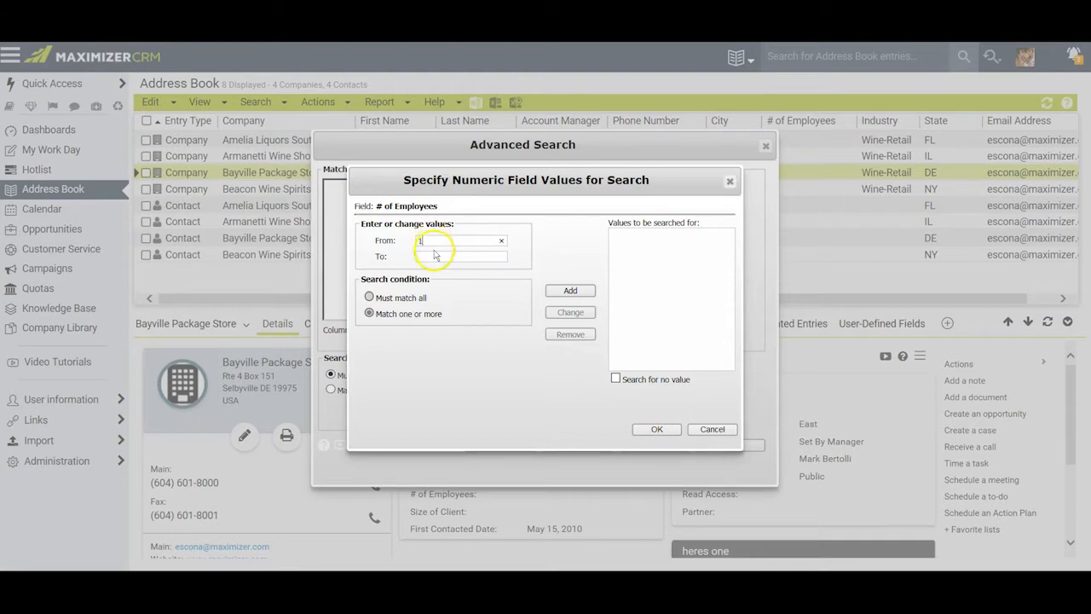
pyautogui.click(428, 255)
pyautogui.write('100')
pyautogui.click(563, 291)
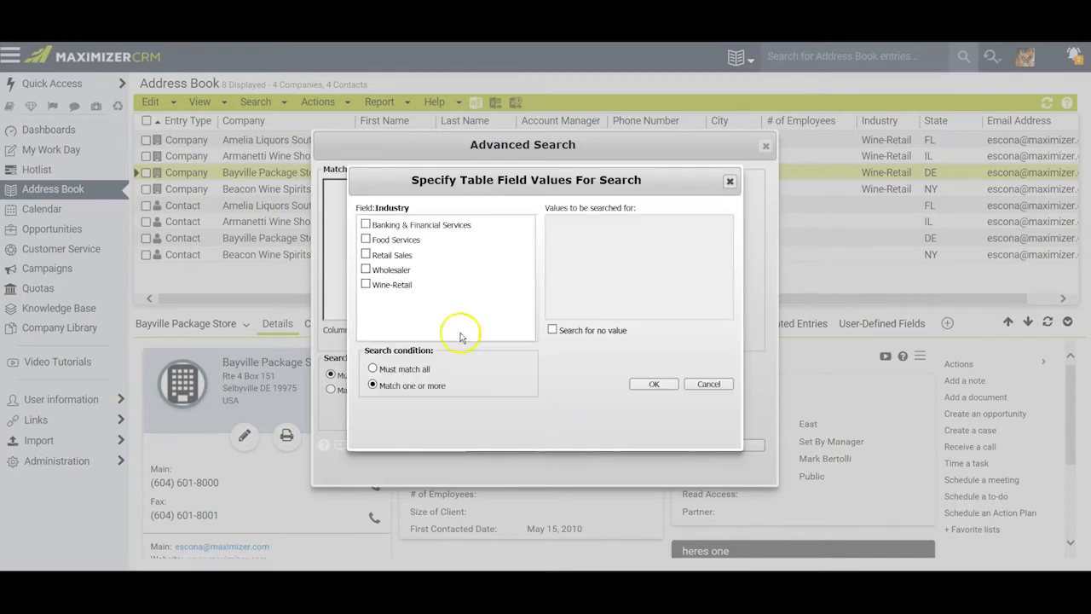
# Set the Industry value to Wholesaler and limit the search to companies by excluding individuals and contacts
pyautogui.click(366, 270)
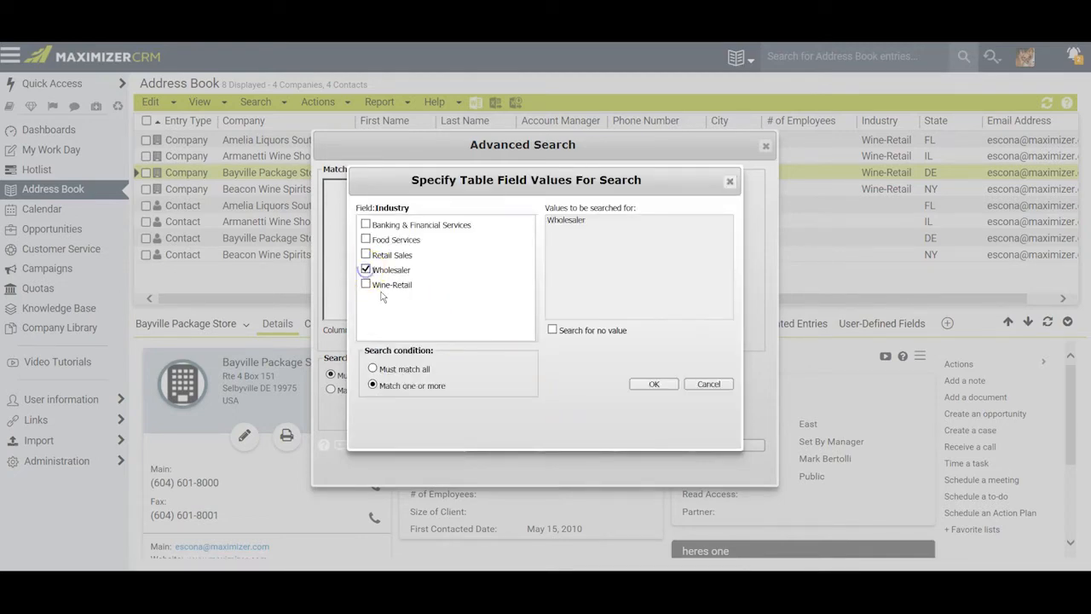
pyautogui.click(654, 383)
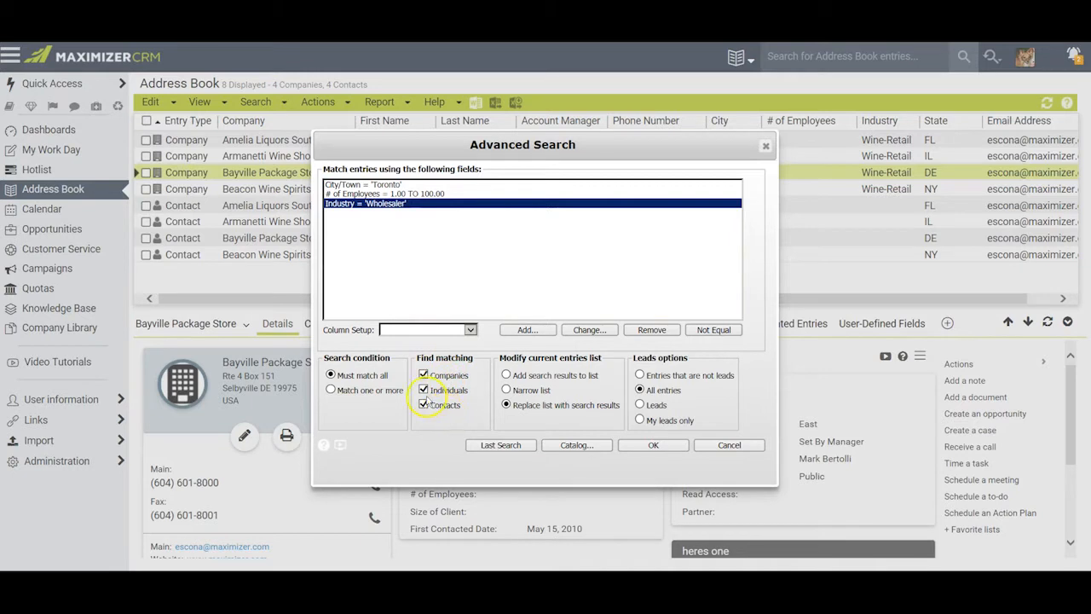
pyautogui.click(424, 390)
pyautogui.click(424, 406)
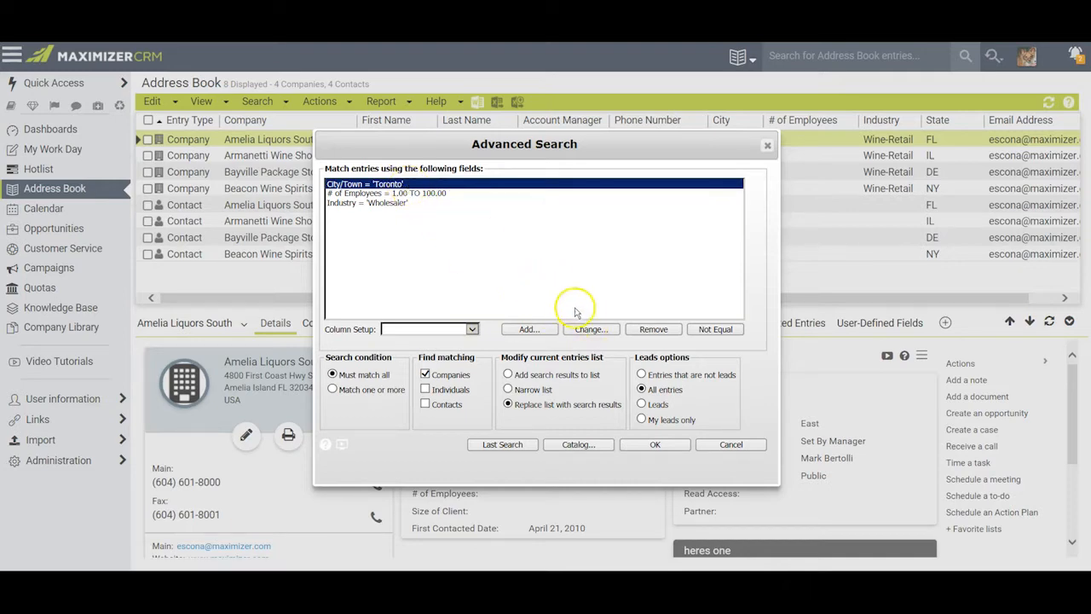
# Open the City/Town criterion's values and cancel, and try the criterion as Not Equal before reverting it to Equal
pyautogui.click(591, 330)
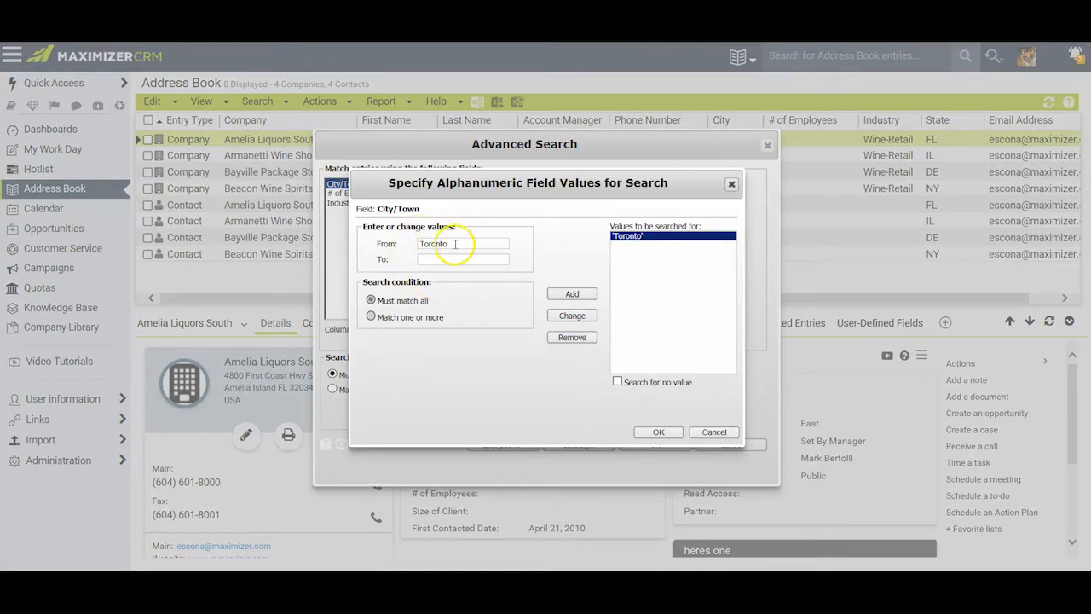
pyautogui.click(714, 432)
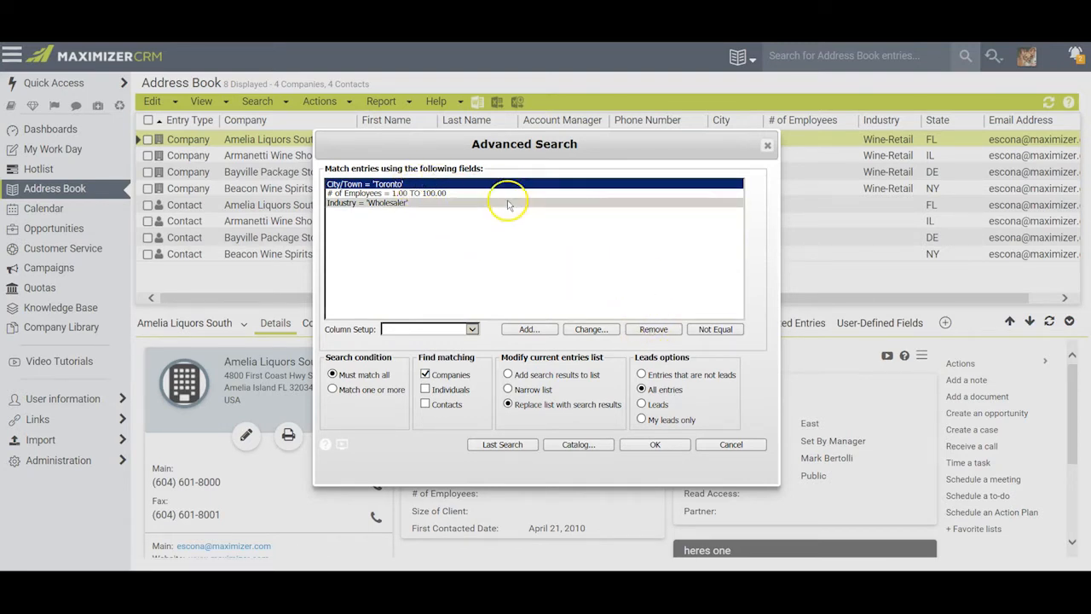
pyautogui.click(714, 330)
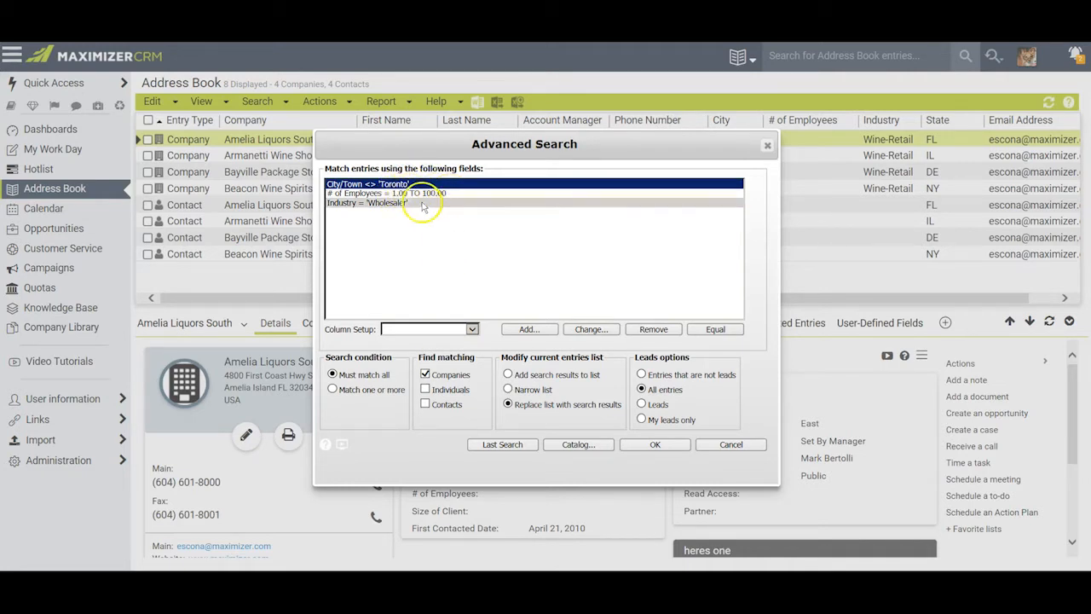
pyautogui.click(713, 329)
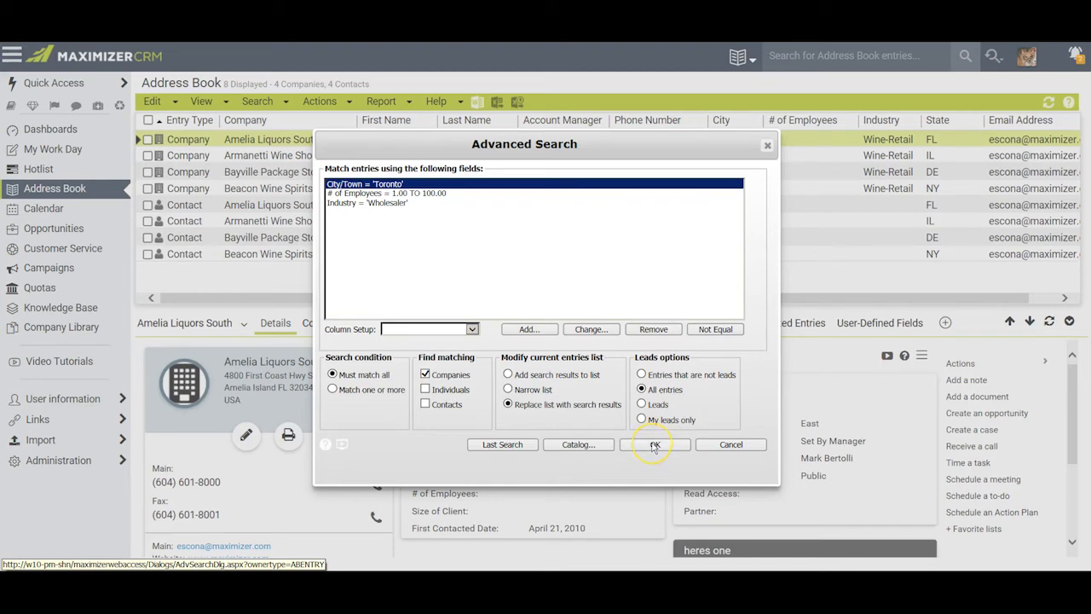
# Run the advanced search for Toronto wholesaler companies with 1 to 100 employees
pyautogui.click(653, 444)
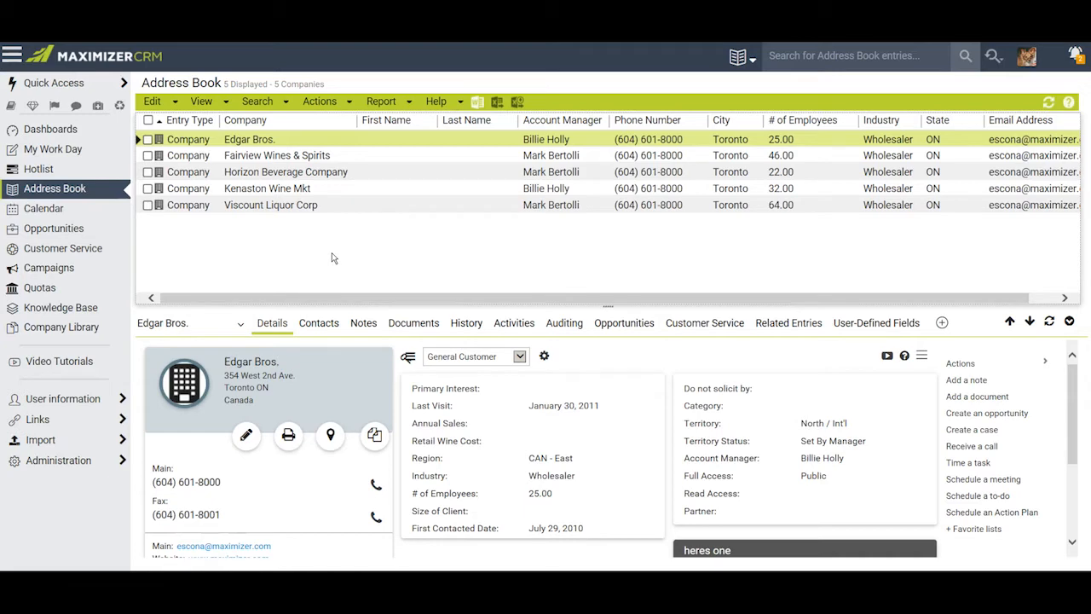
# Start an advanced search in the Address Book and reload the criteria of the last search
pyautogui.click(257, 101)
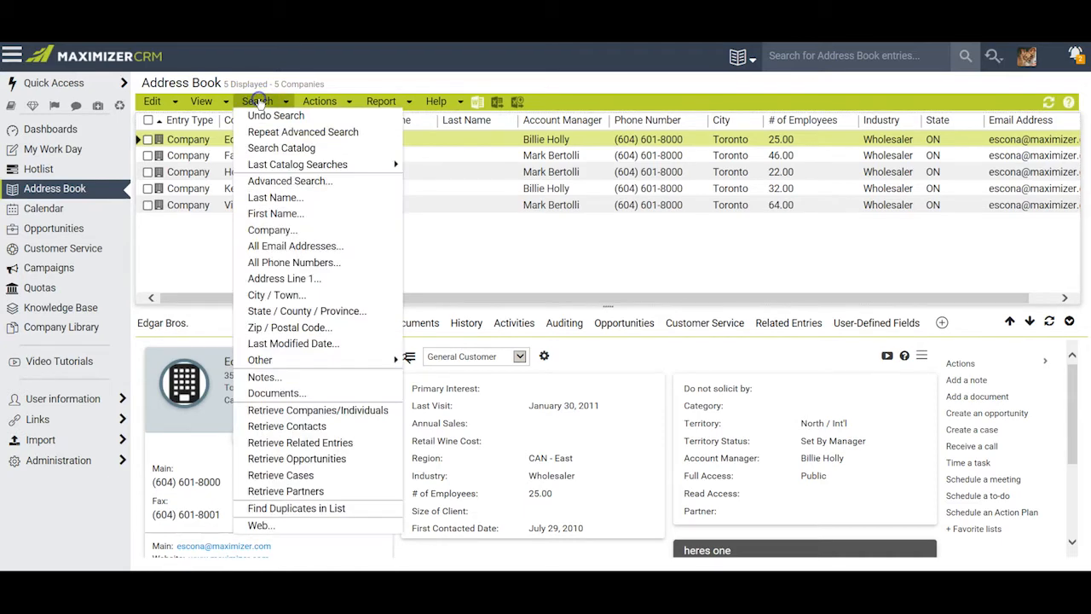
pyautogui.click(274, 181)
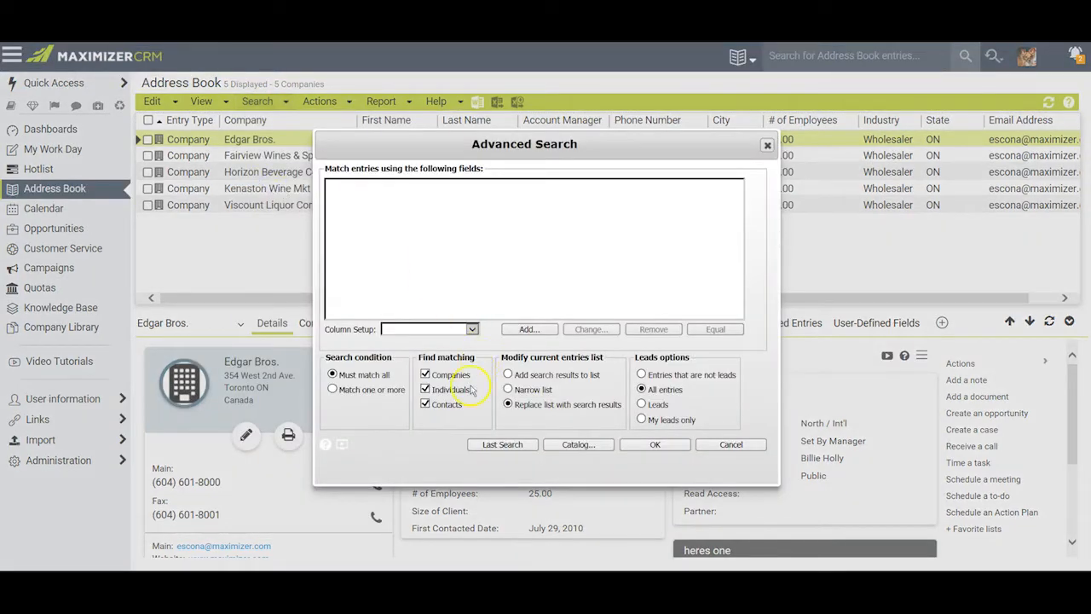
pyautogui.click(502, 444)
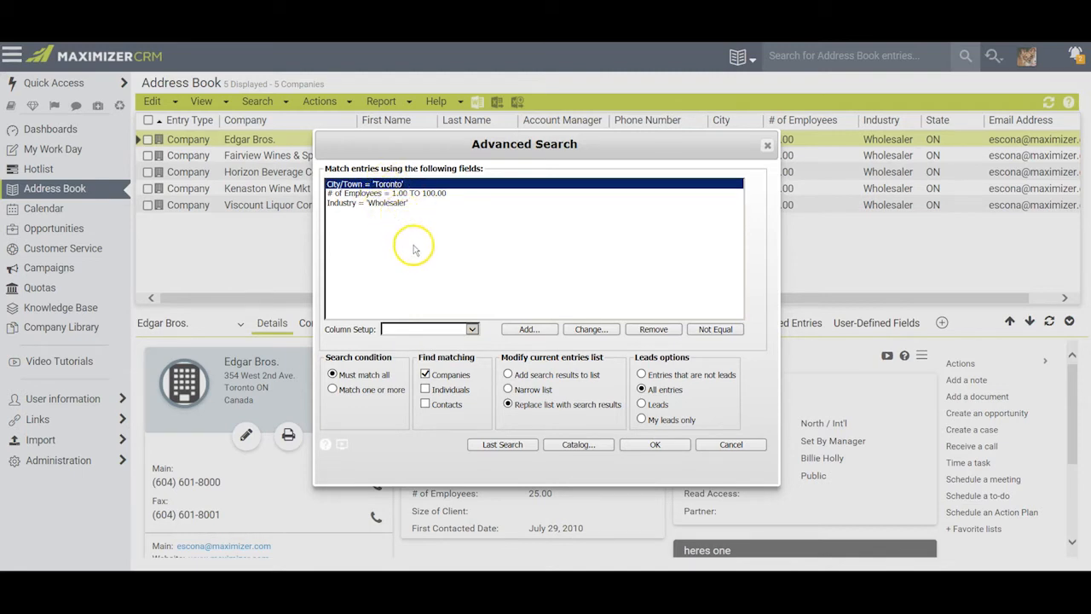
# Add the search to the search catalog with the name **City + Employees + Industry
pyautogui.click(577, 446)
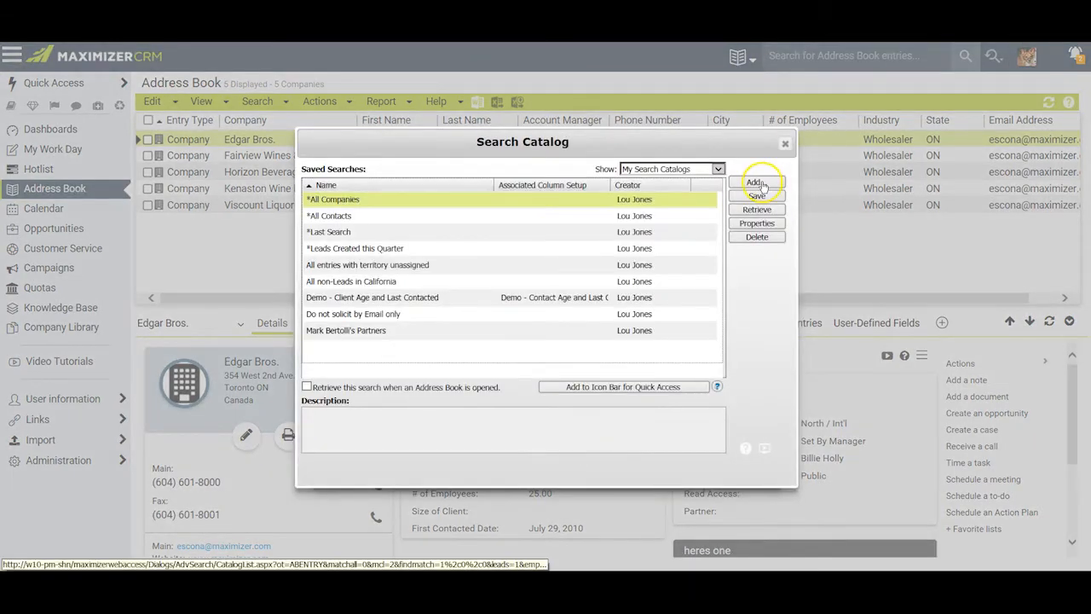
pyautogui.click(756, 183)
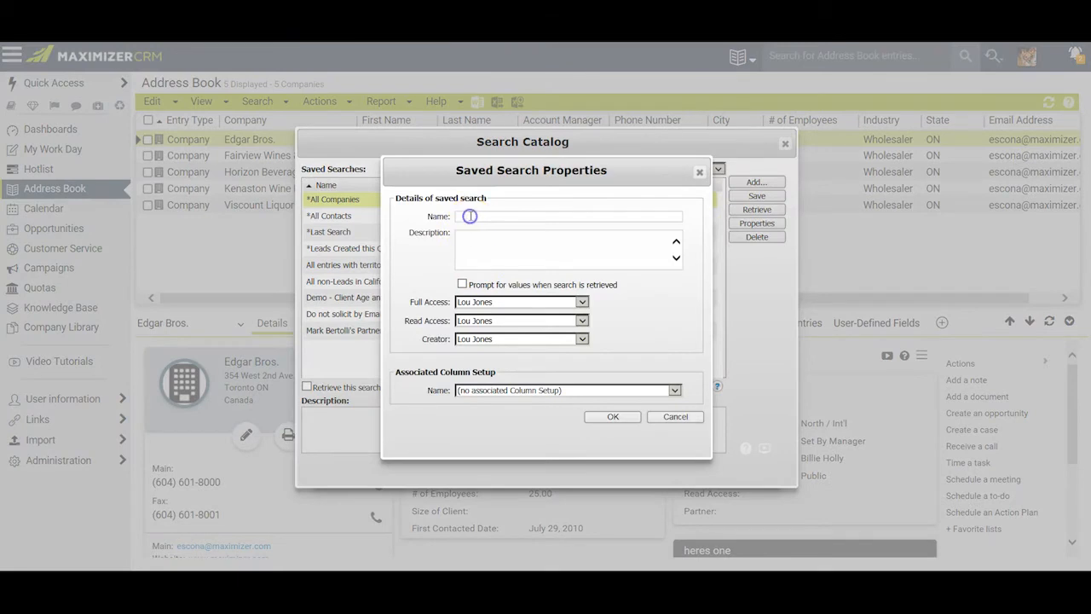
pyautogui.click(470, 215)
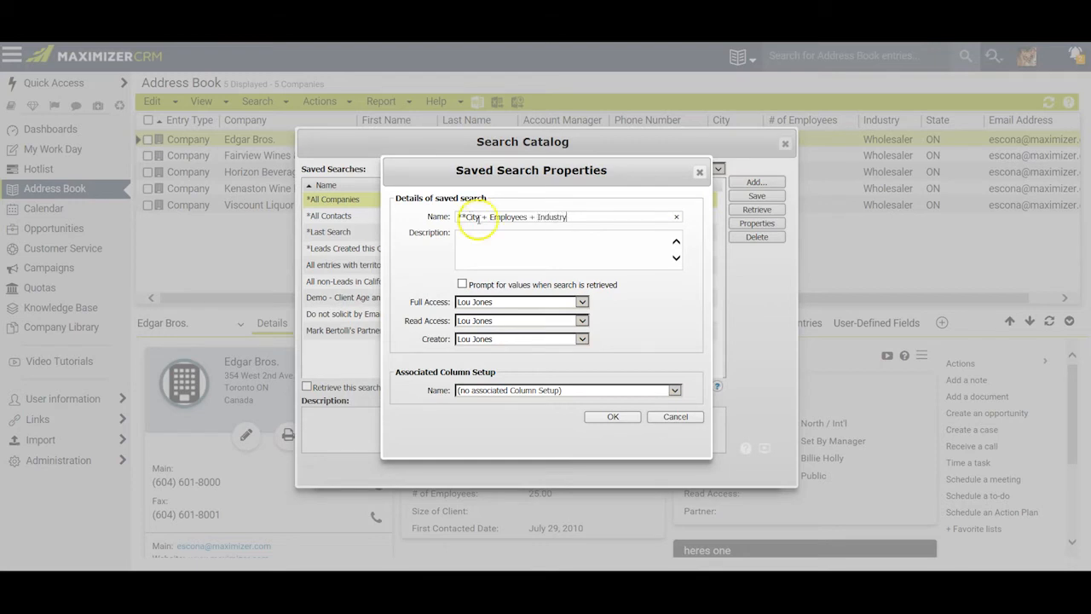
pyautogui.click(492, 244)
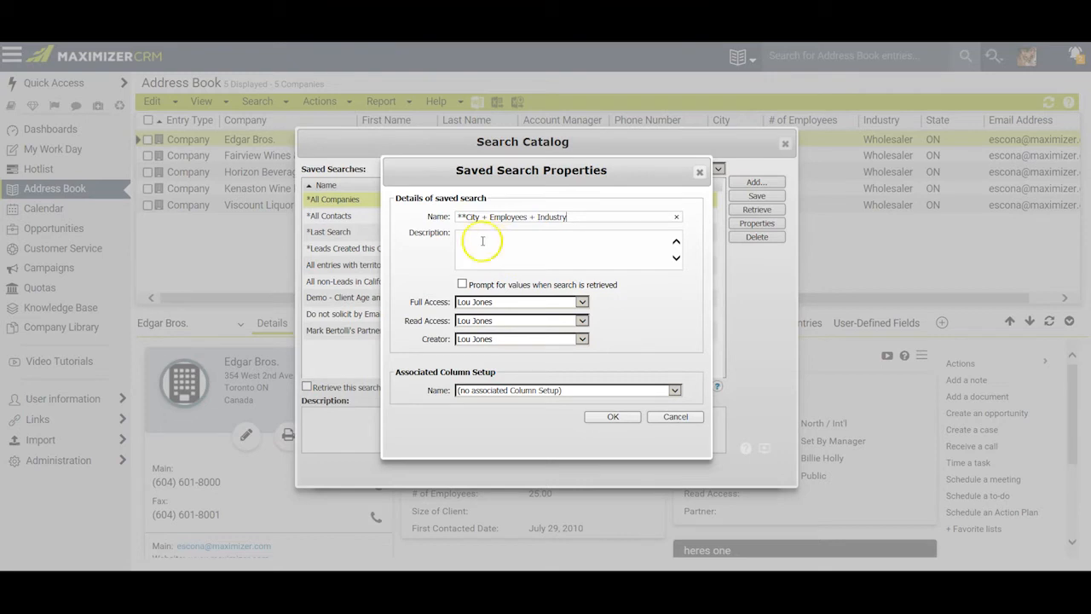
pyautogui.click(481, 218)
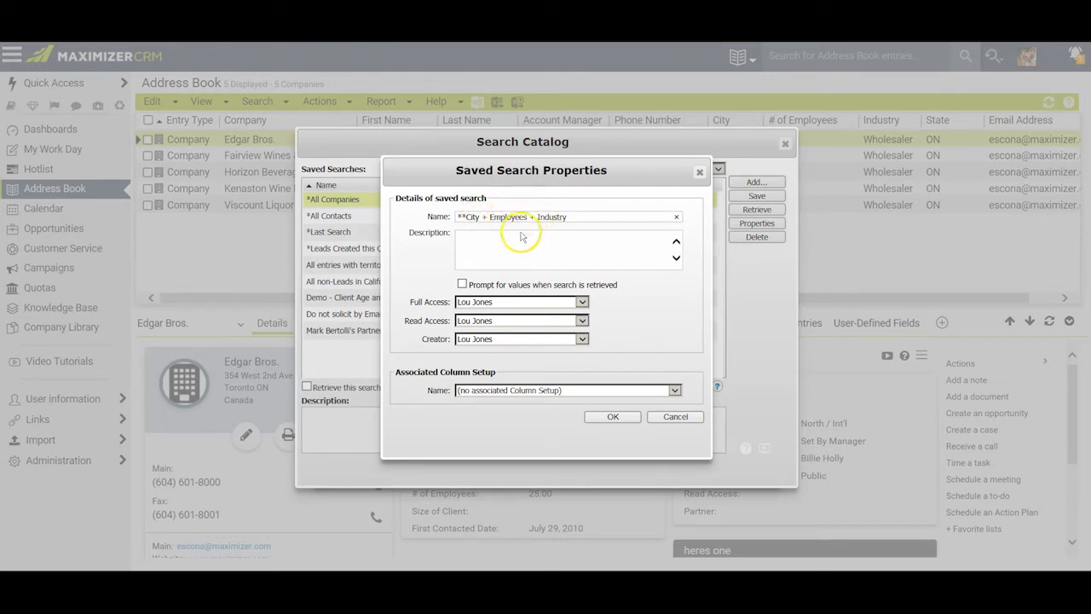
# Have the saved search prompt for values, set full access to Public, associate the Public Address Book View column setup, and save it
pyautogui.click(462, 285)
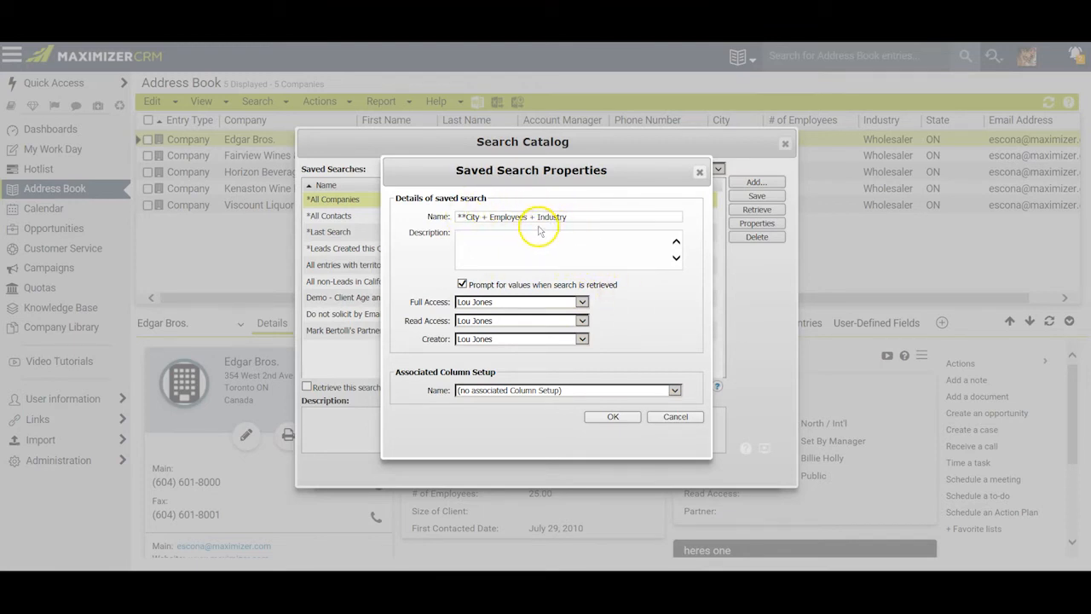
pyautogui.click(582, 303)
pyautogui.click(582, 294)
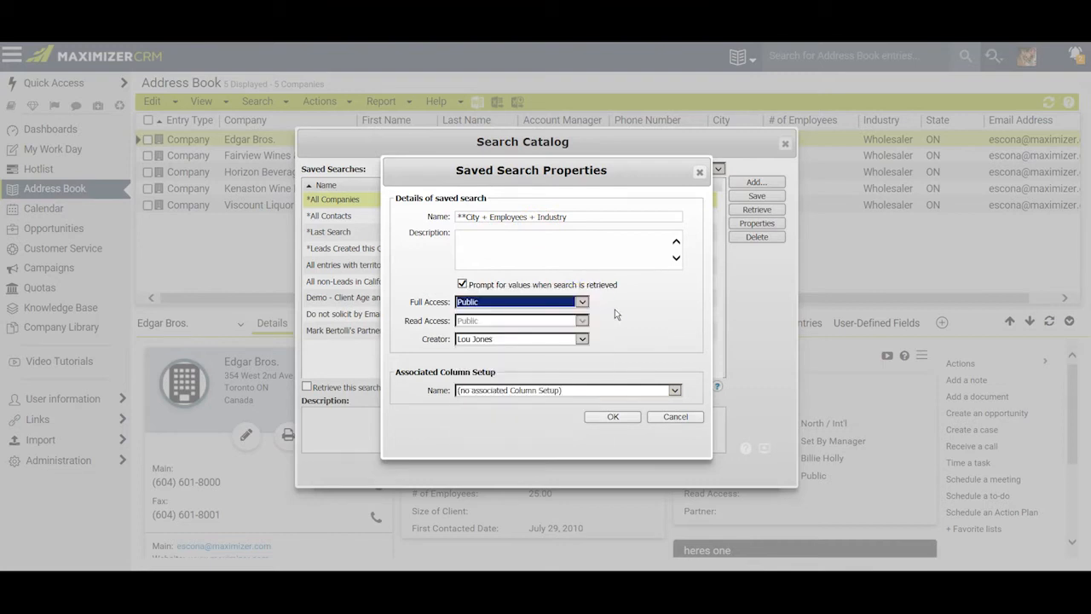
pyautogui.click(674, 390)
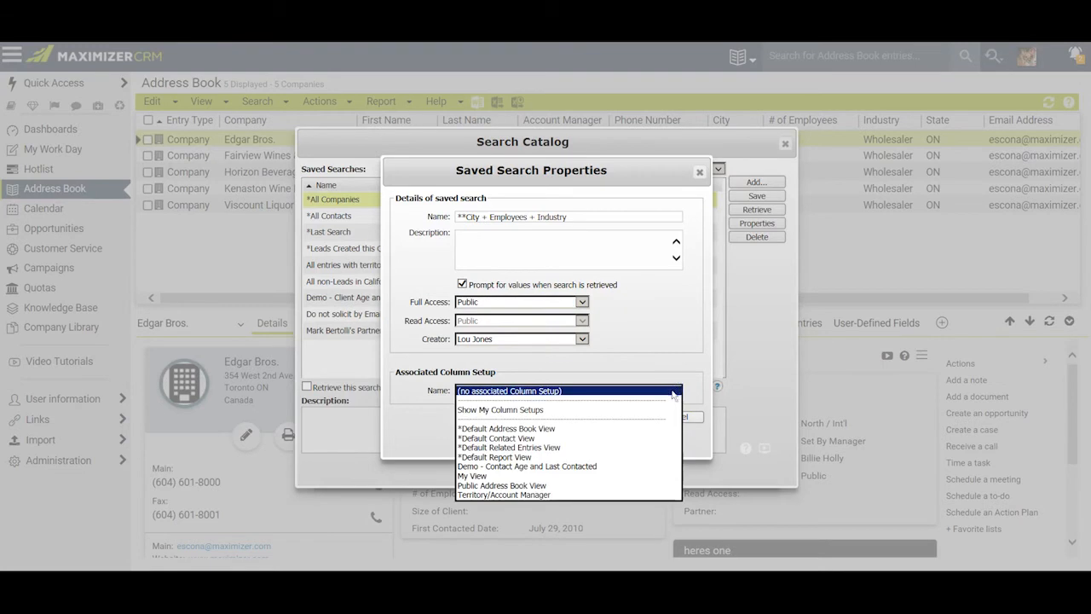
pyautogui.click(558, 485)
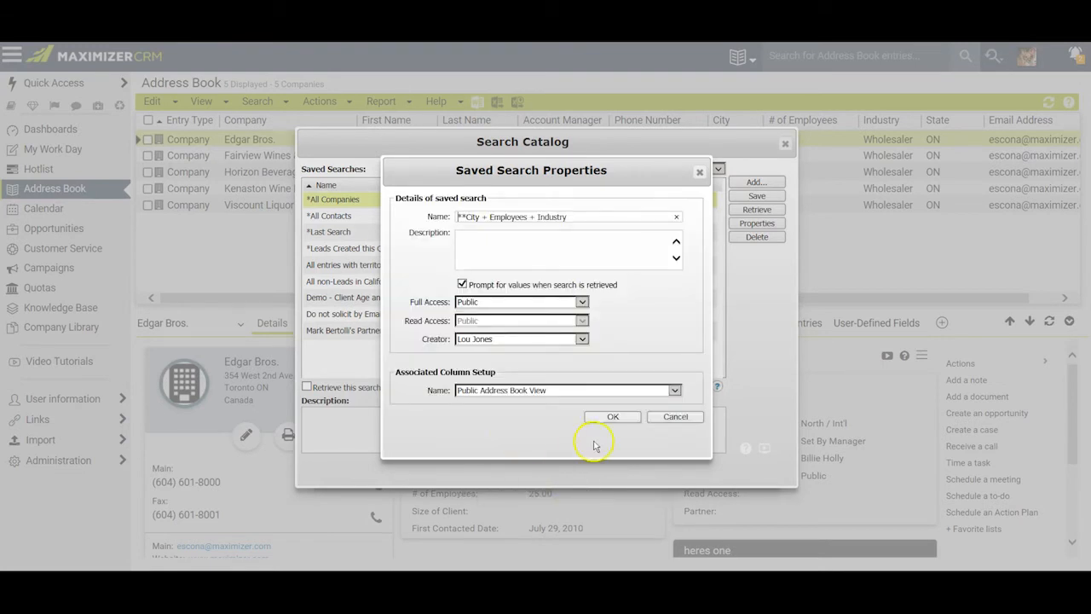
pyautogui.click(612, 419)
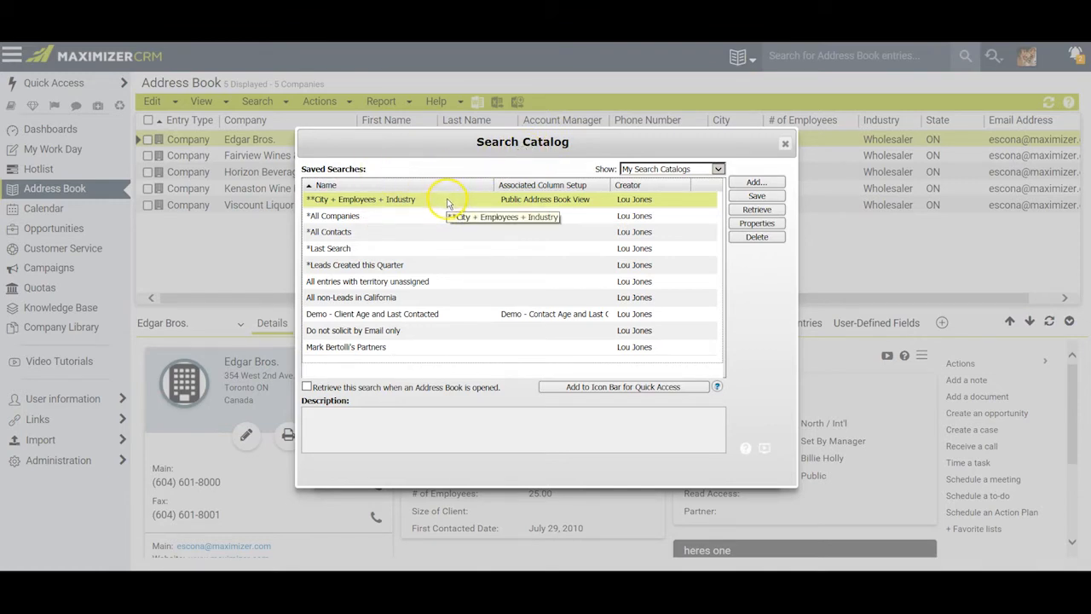
# Create a quick access shortcut with the flag icon for the saved search, and close the catalog and advanced search
pyautogui.click(588, 388)
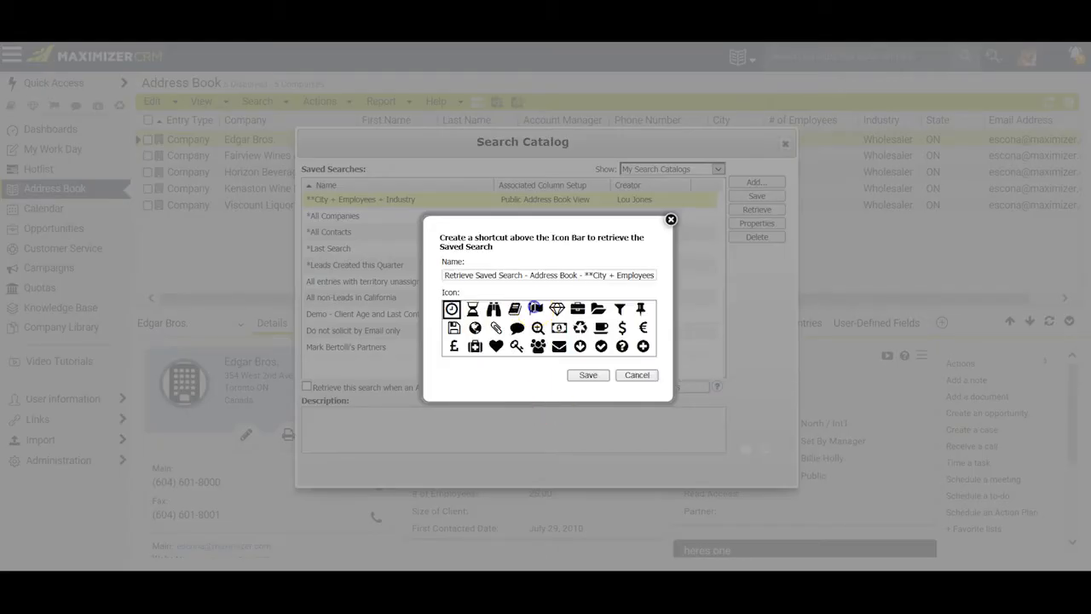
pyautogui.click(536, 309)
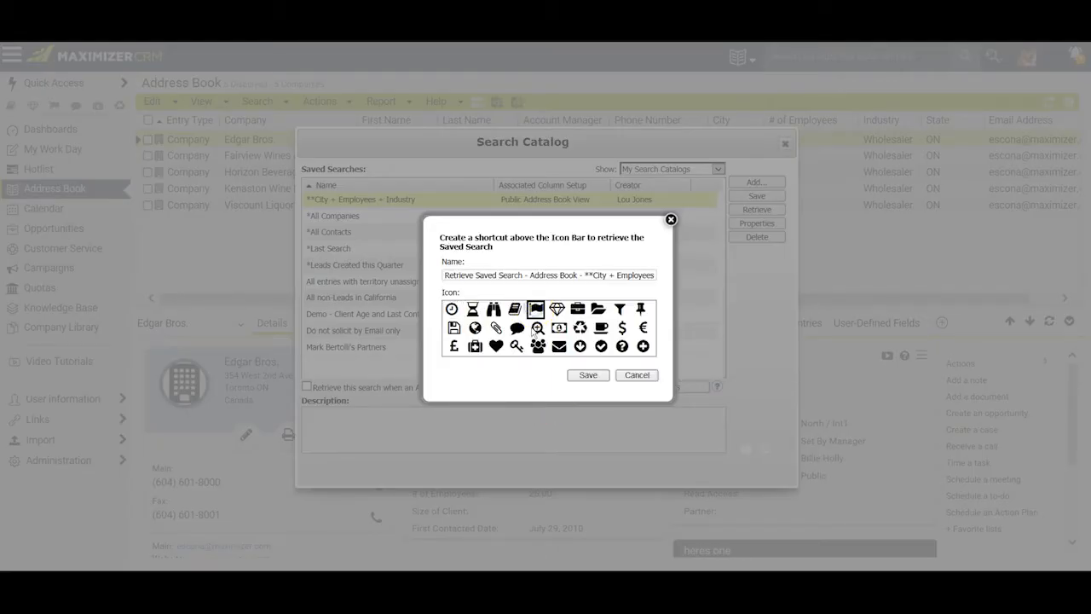
pyautogui.click(587, 376)
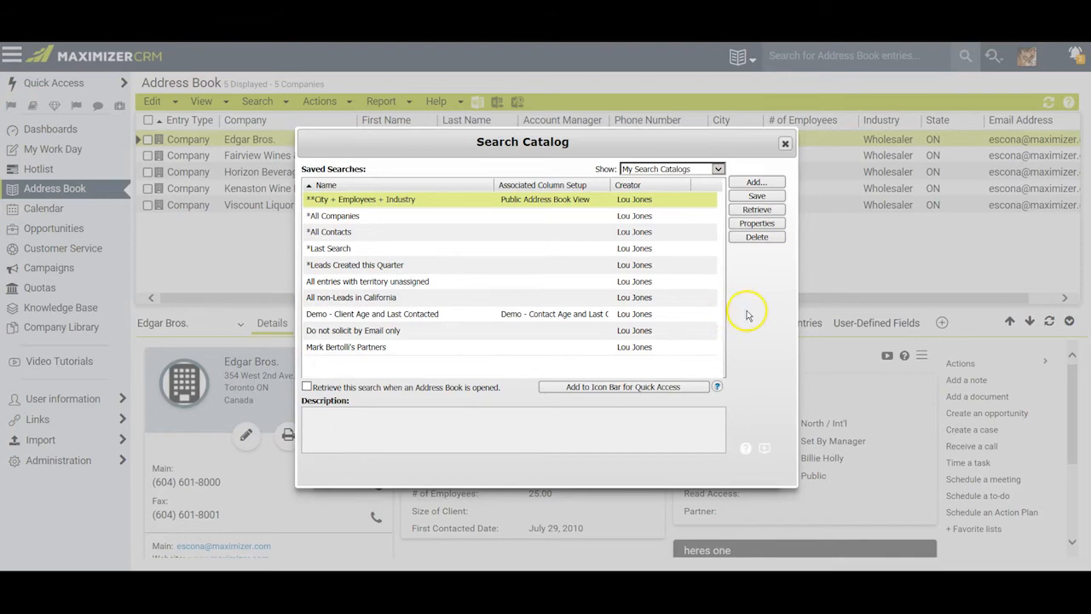
pyautogui.click(785, 144)
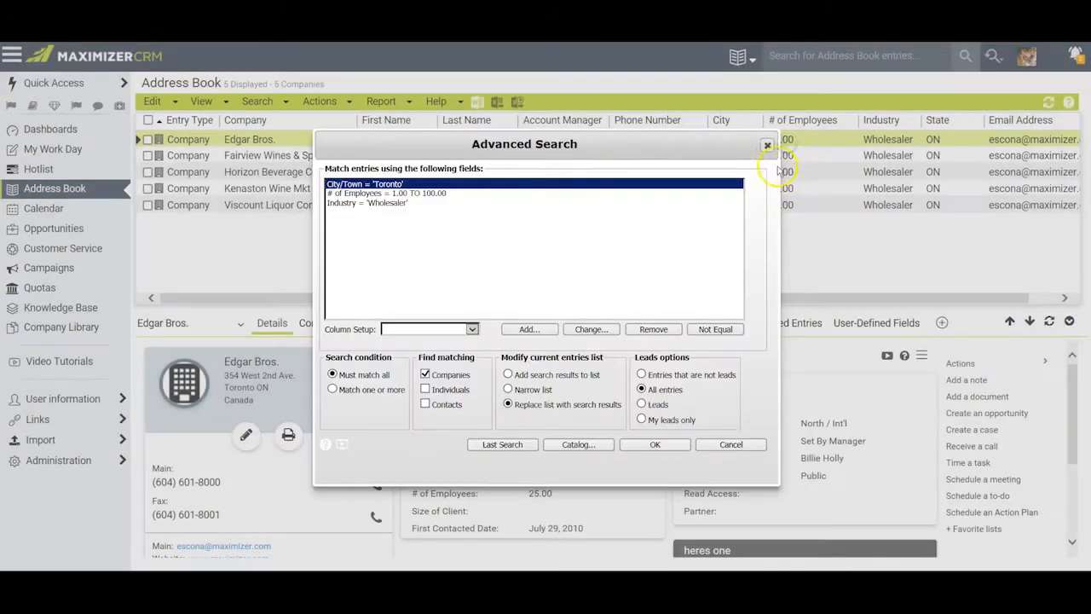
pyautogui.click(767, 145)
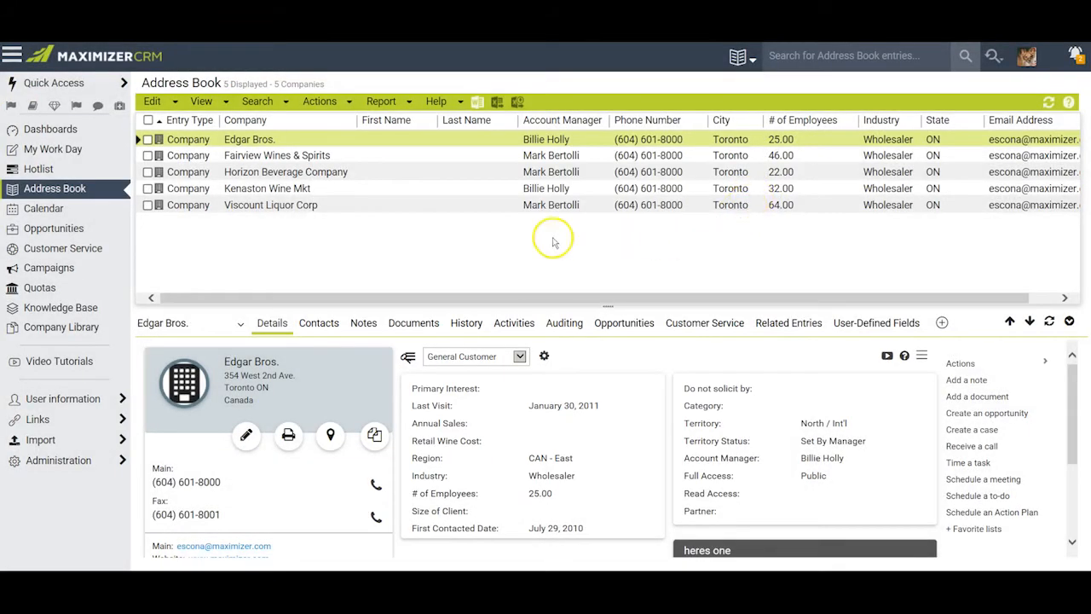
# Undo the last search and retrieve the saved search **City + Employees + Industry from the quick access list
pyautogui.click(257, 102)
pyautogui.click(271, 113)
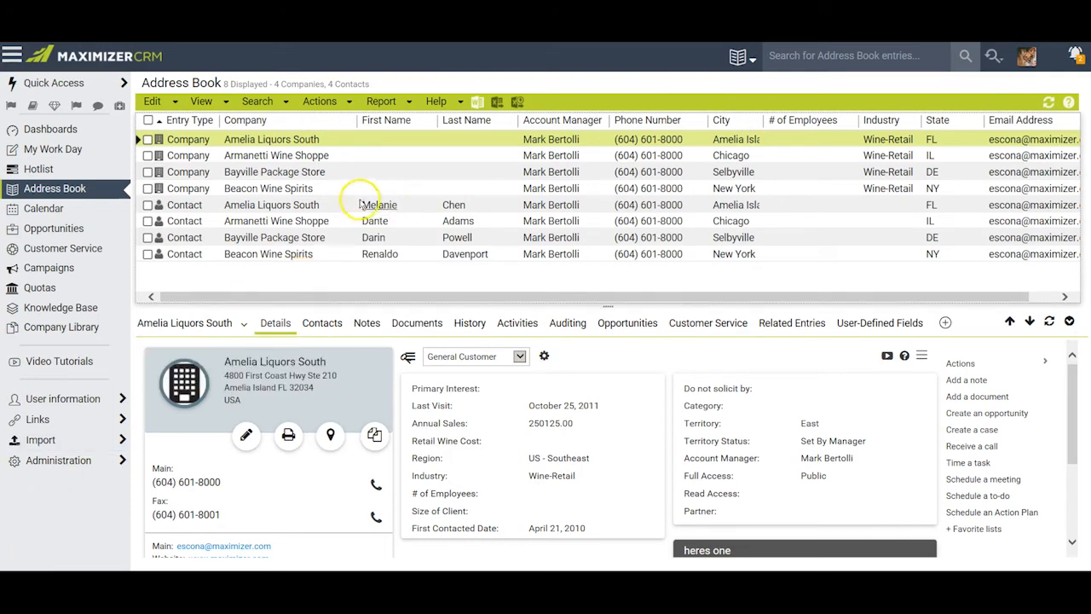
pyautogui.click(68, 87)
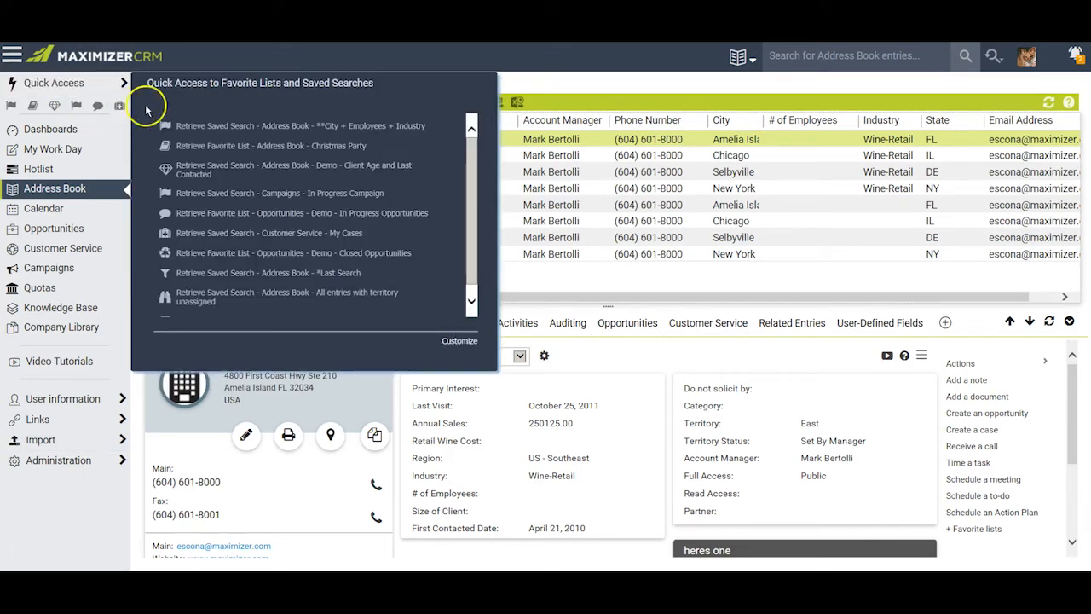
pyautogui.click(260, 128)
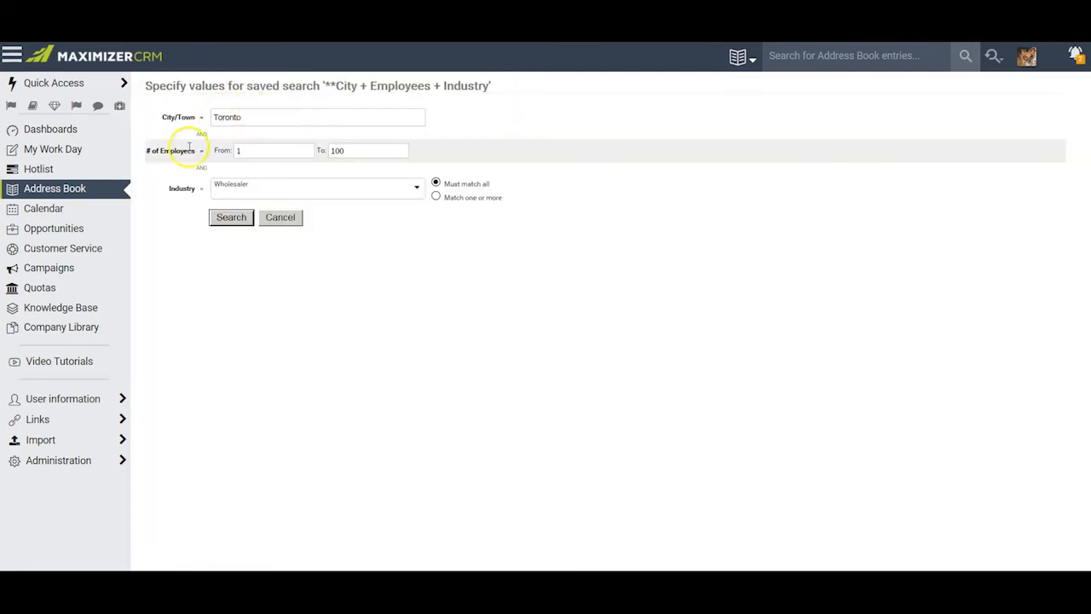
pyautogui.moveTo(251, 117); pyautogui.dragTo(200, 115)
pyautogui.click(248, 112)
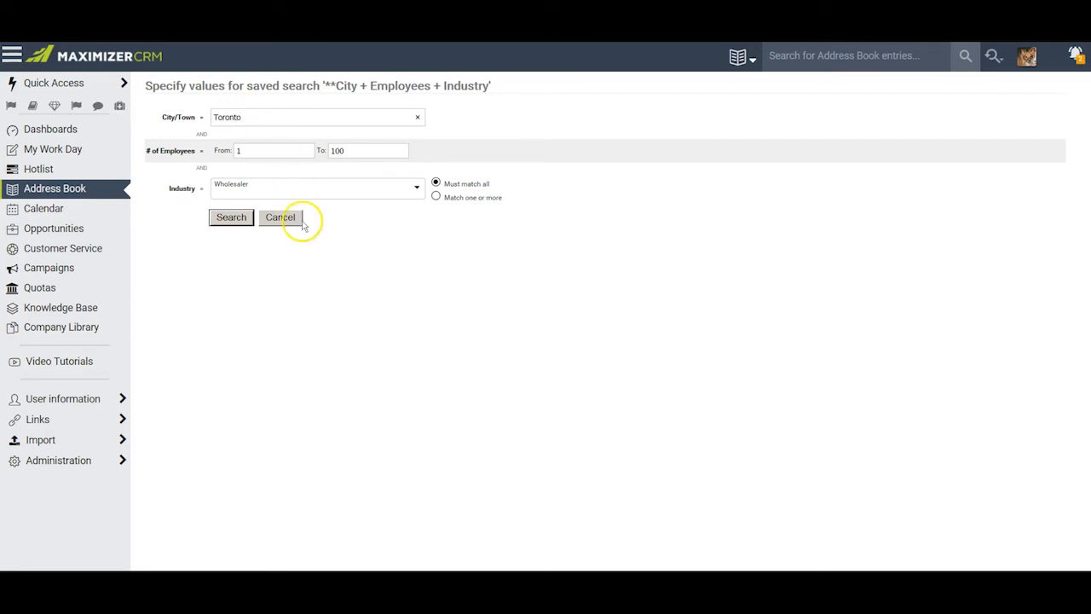
# Run the saved search with Retail Sales added to Industry and matching one or more, and select the Erickson Fine Wines entry
pyautogui.click(269, 193)
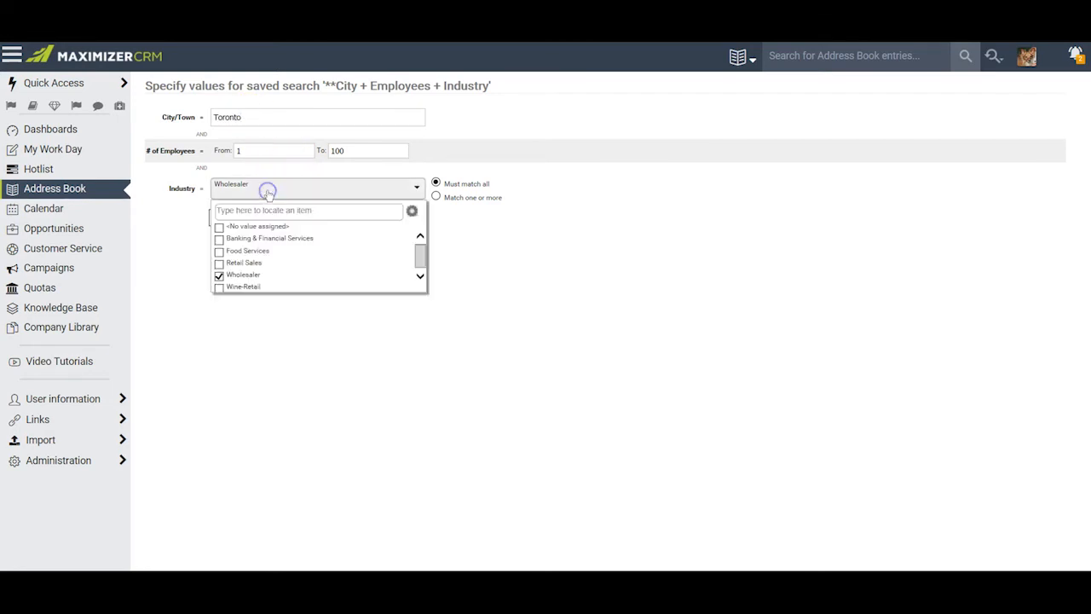
pyautogui.click(220, 263)
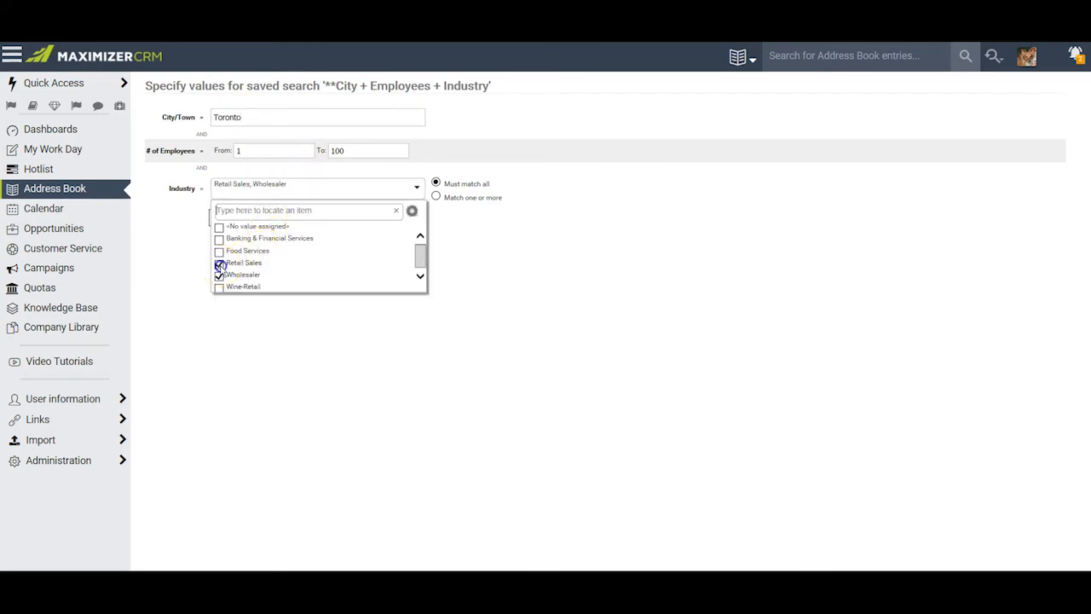
pyautogui.click(416, 187)
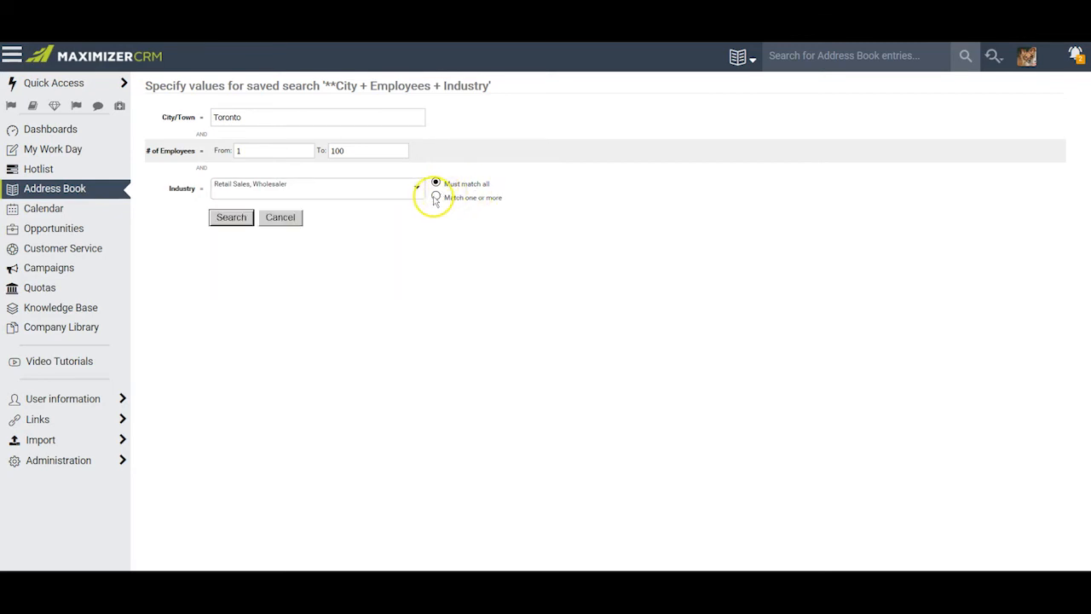
pyautogui.click(437, 197)
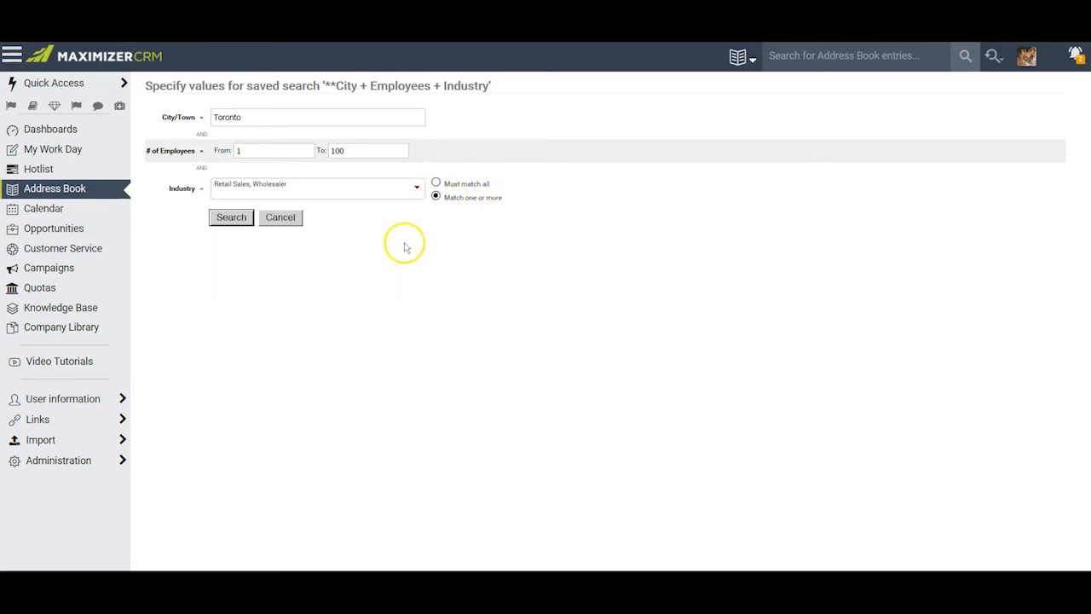
pyautogui.click(229, 217)
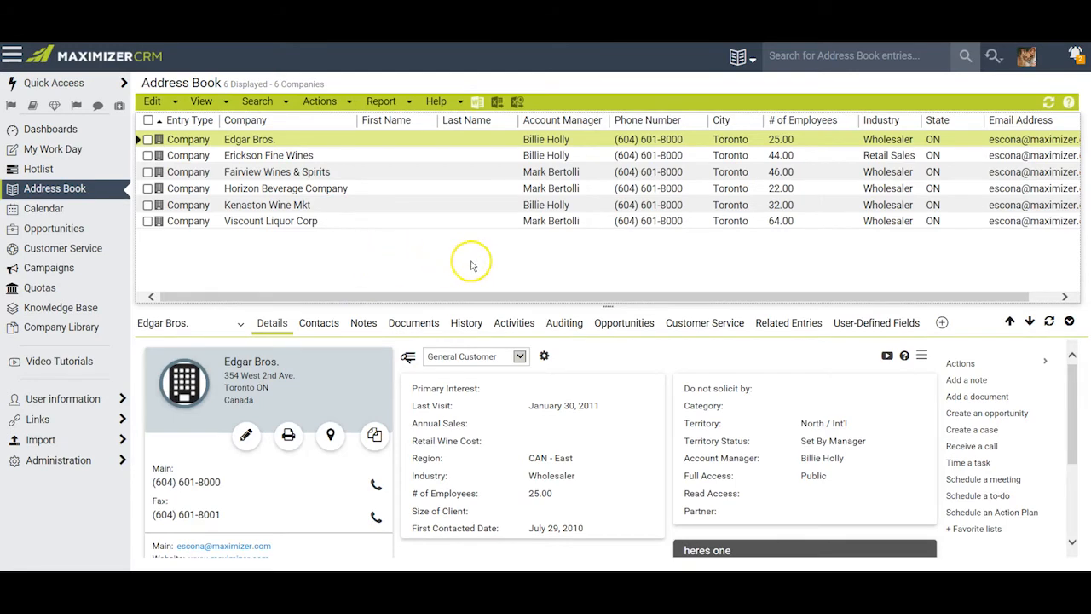
pyautogui.click(831, 155)
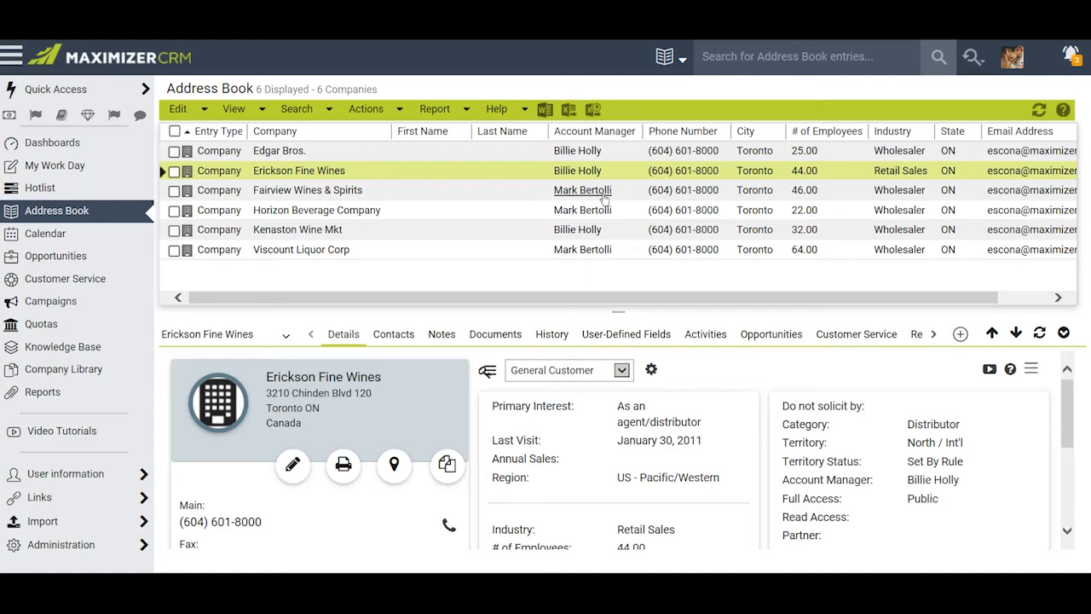
# Examine the properties of the Age duration field in the user-defined fields setup, and close the setup
pyautogui.click(78, 544)
pyautogui.click(211, 437)
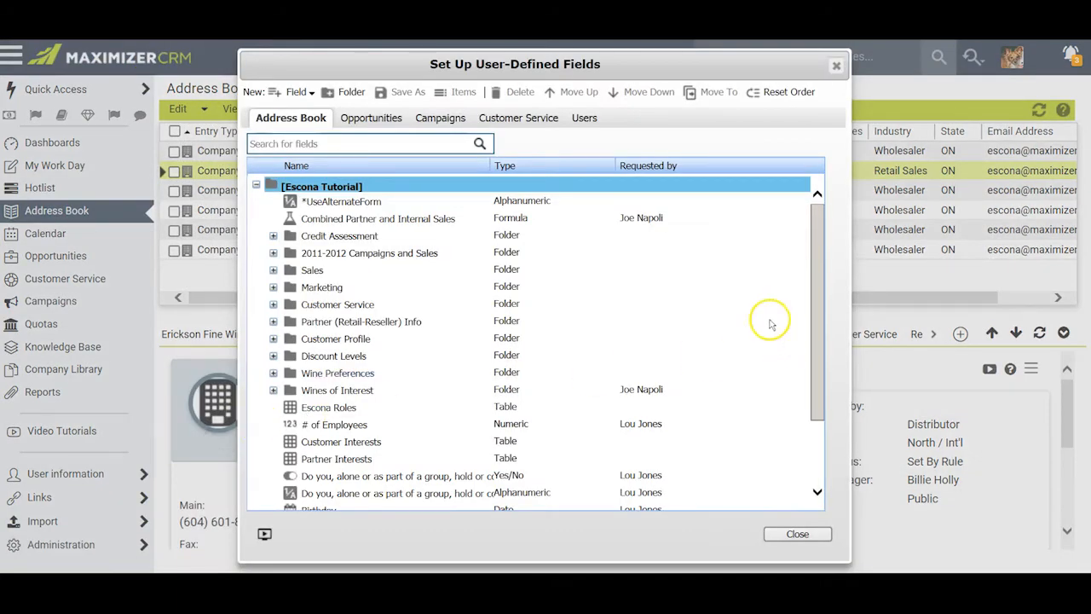
pyautogui.moveTo(818, 298); pyautogui.dragTo(821, 398)
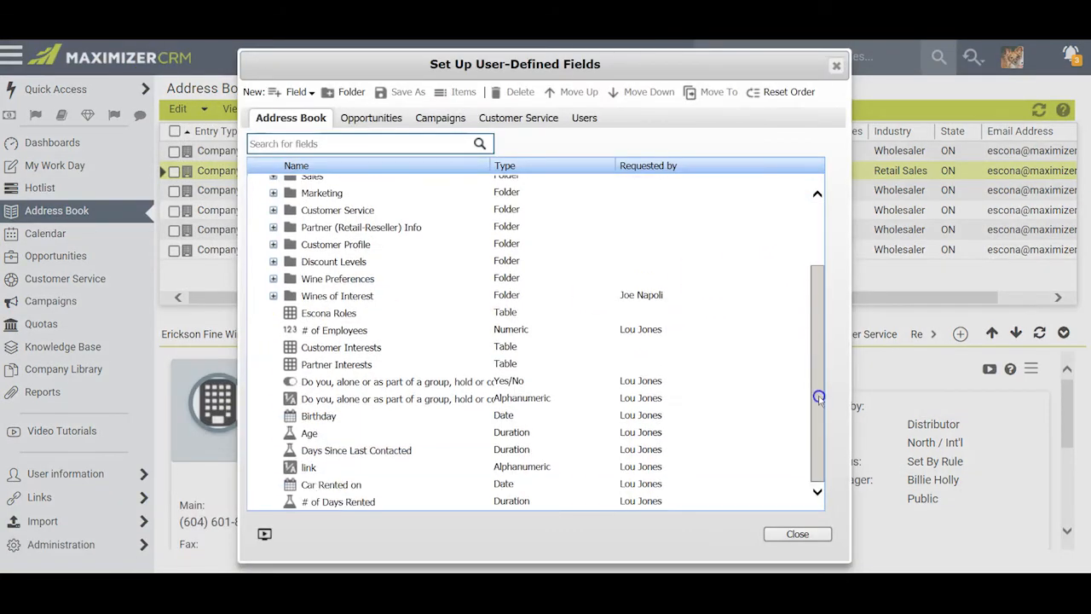
pyautogui.doubleClick(309, 435)
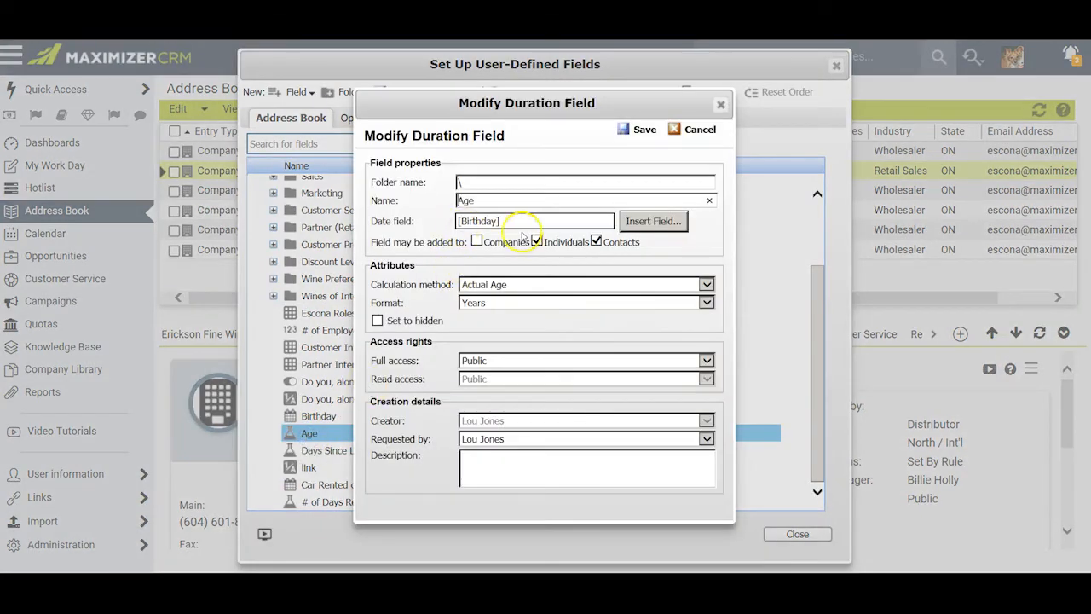
pyautogui.click(517, 221)
pyautogui.click(720, 104)
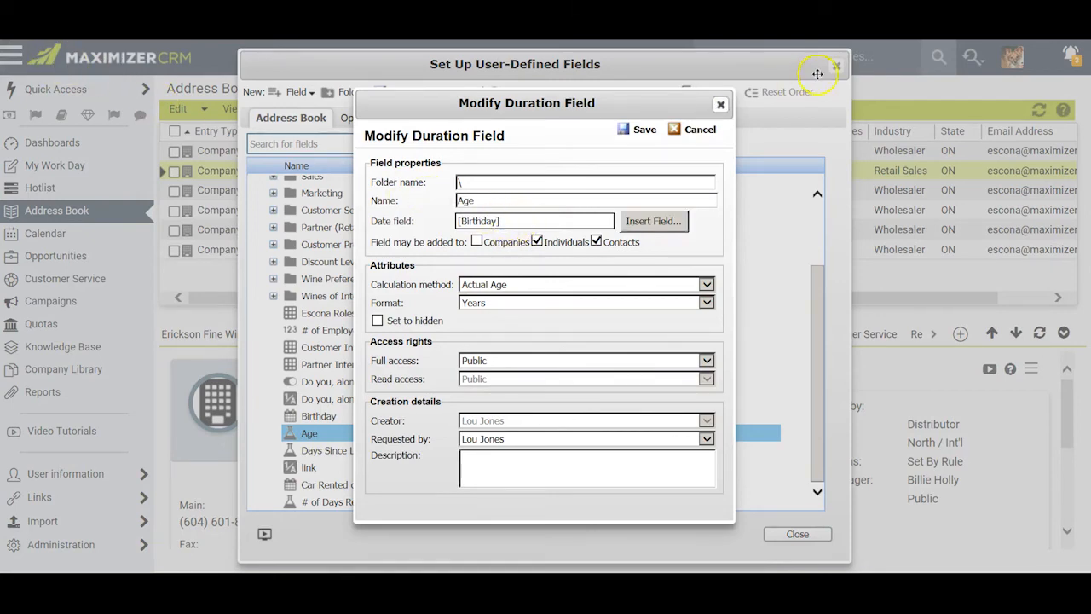
pyautogui.click(836, 66)
# Start a new advanced search and add the user-defined Age field as its search criterion
pyautogui.click(297, 109)
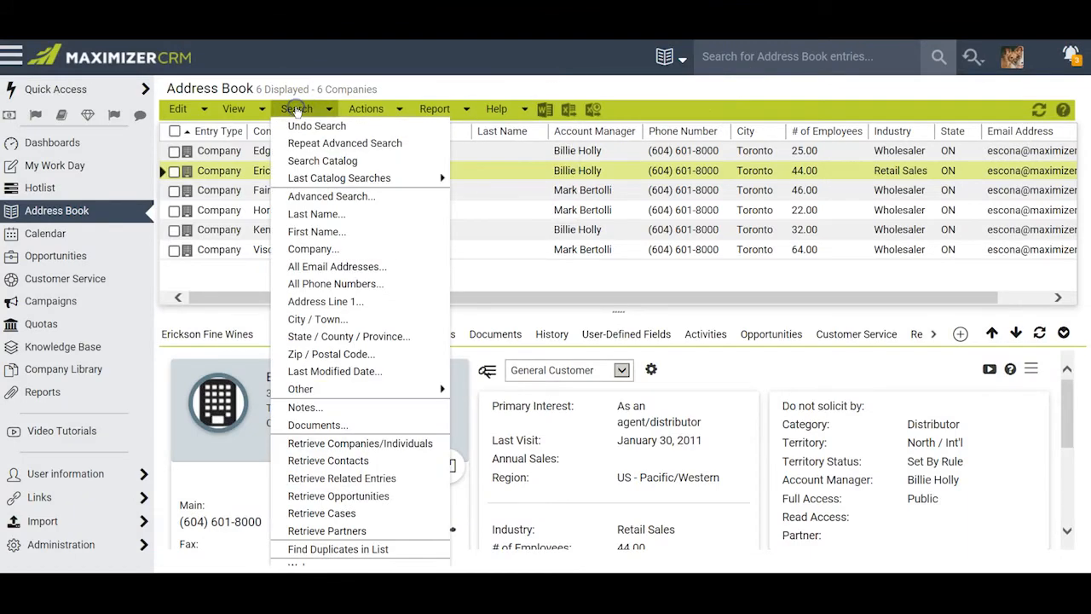
pyautogui.click(309, 195)
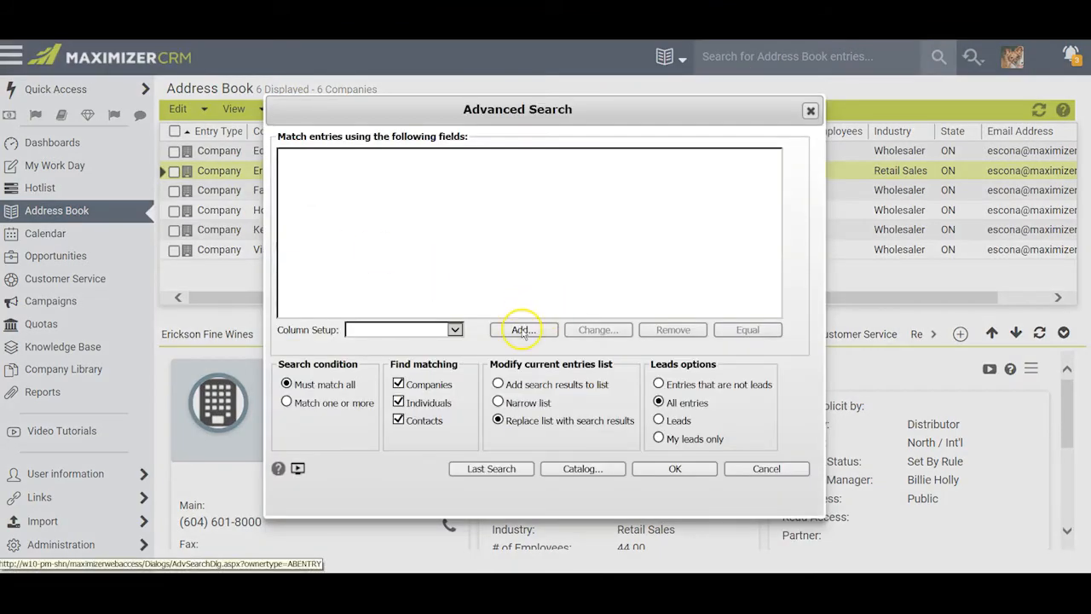
pyautogui.click(522, 330)
pyautogui.click(306, 193)
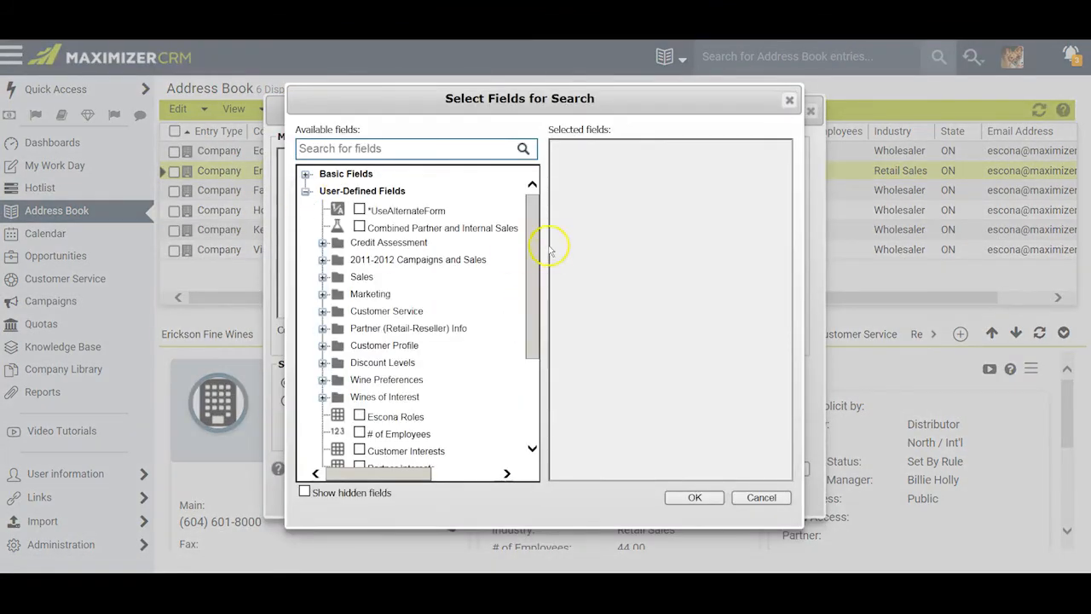
pyautogui.scroll(-5, 522, 358)
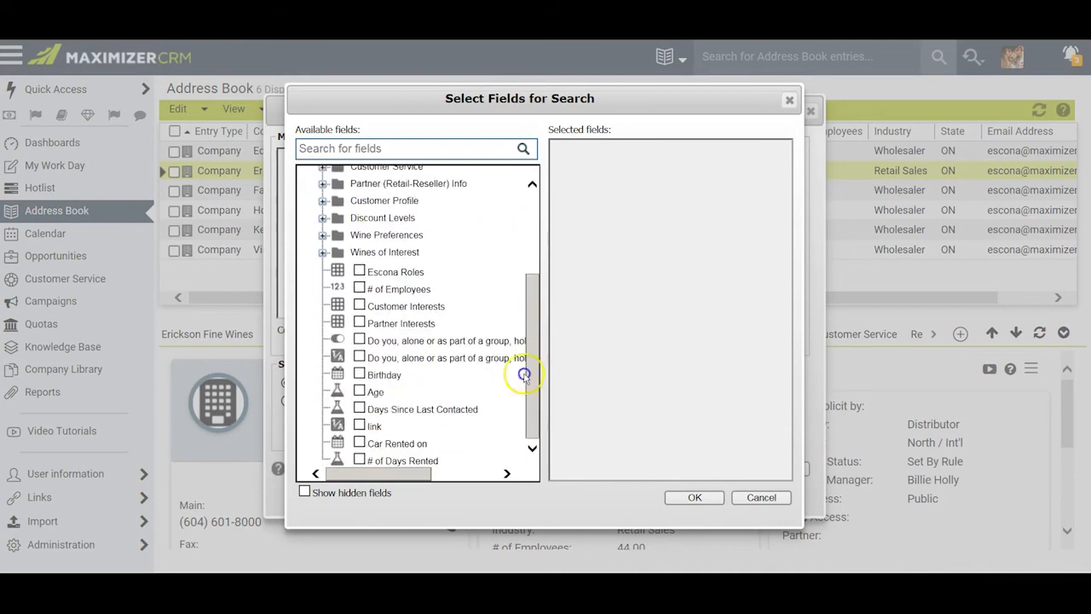
pyautogui.click(358, 391)
pyautogui.click(694, 497)
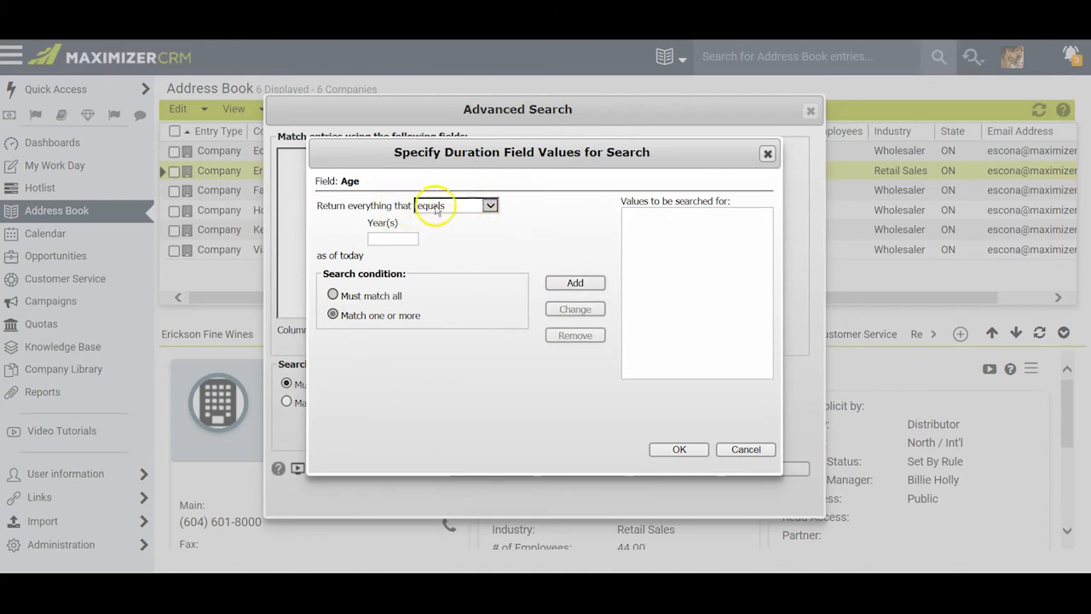
# Try the Age condition "will be" with 65 years and the rolling date range Next 60 Days
pyautogui.click(490, 206)
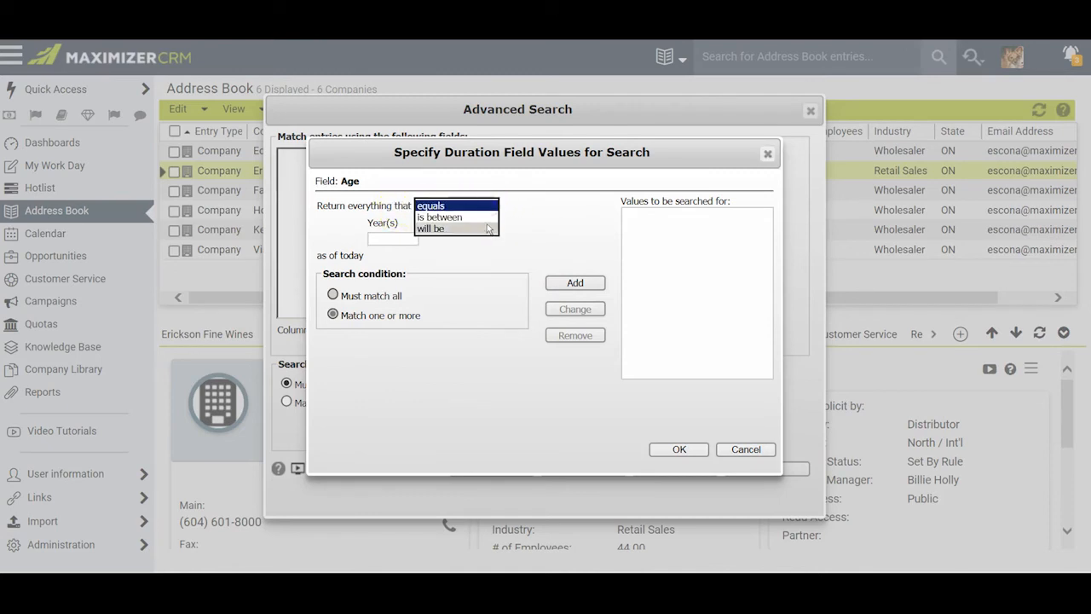
pyautogui.click(484, 217)
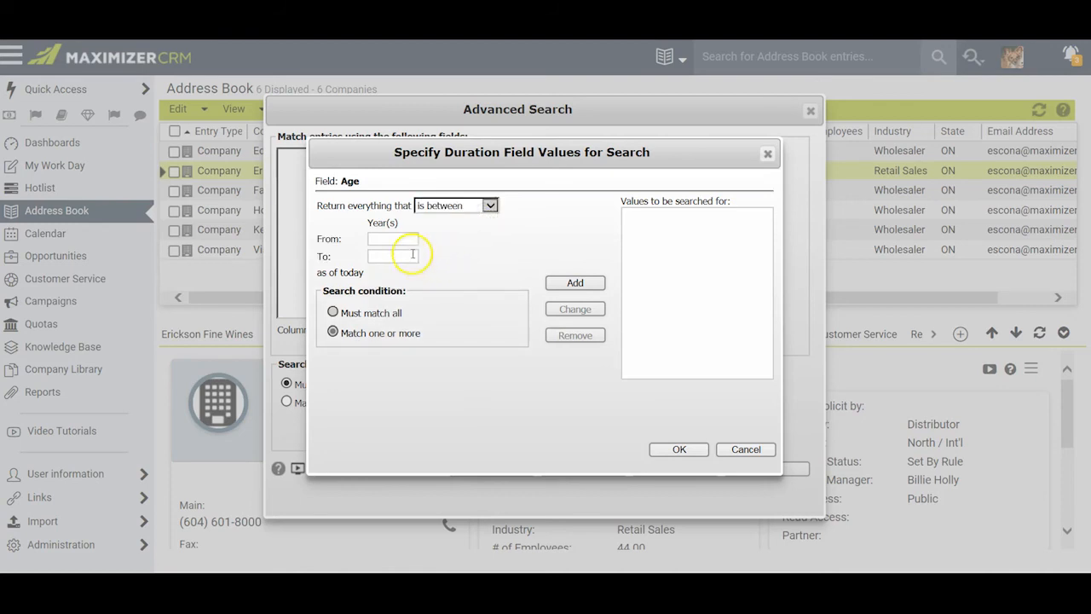
pyautogui.click(491, 207)
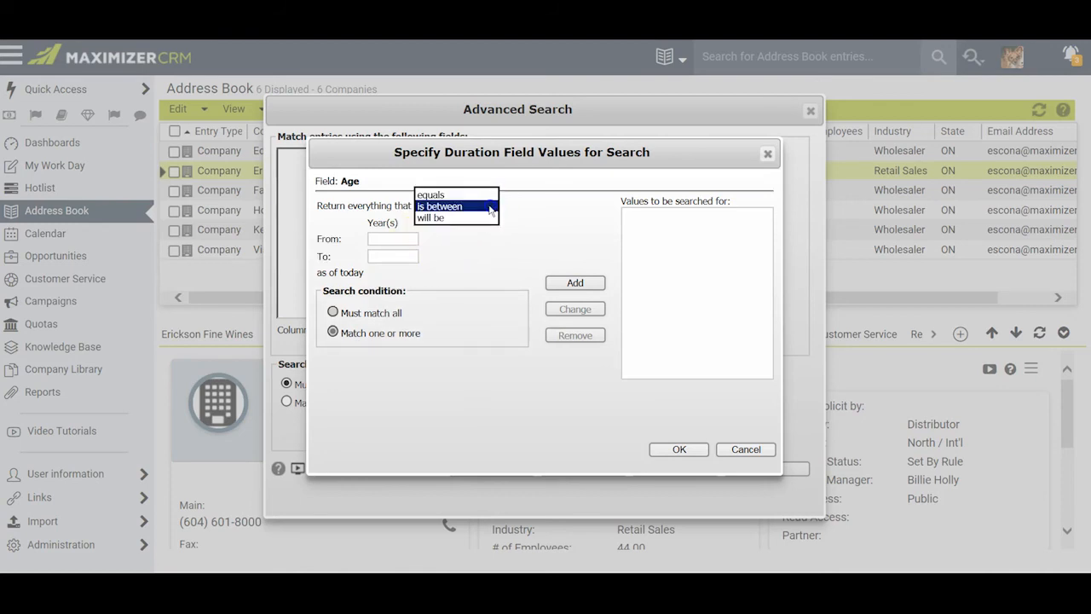
pyautogui.click(461, 218)
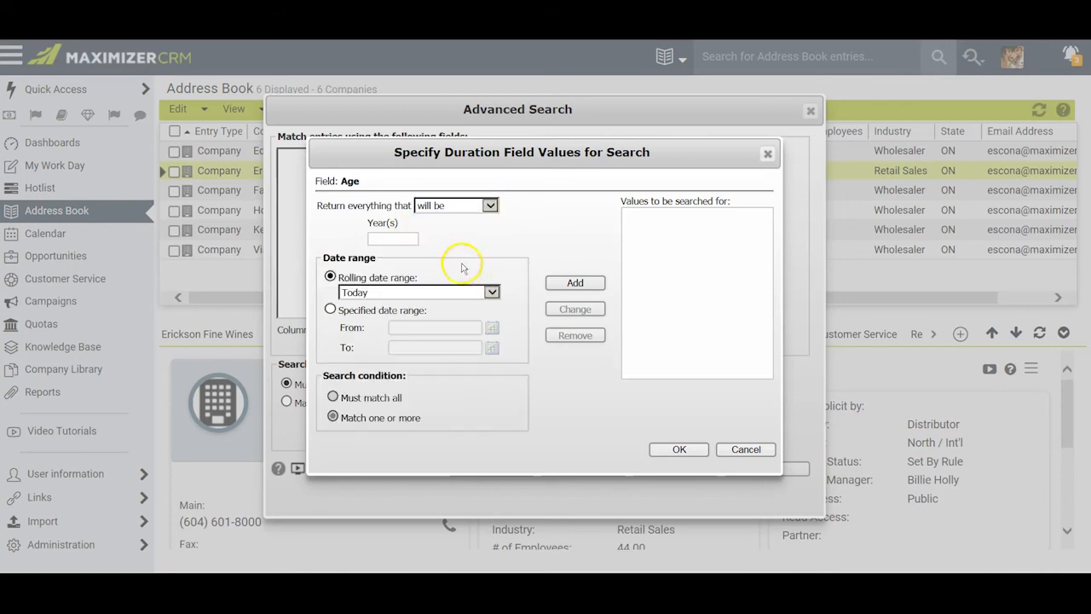
pyautogui.click(381, 238)
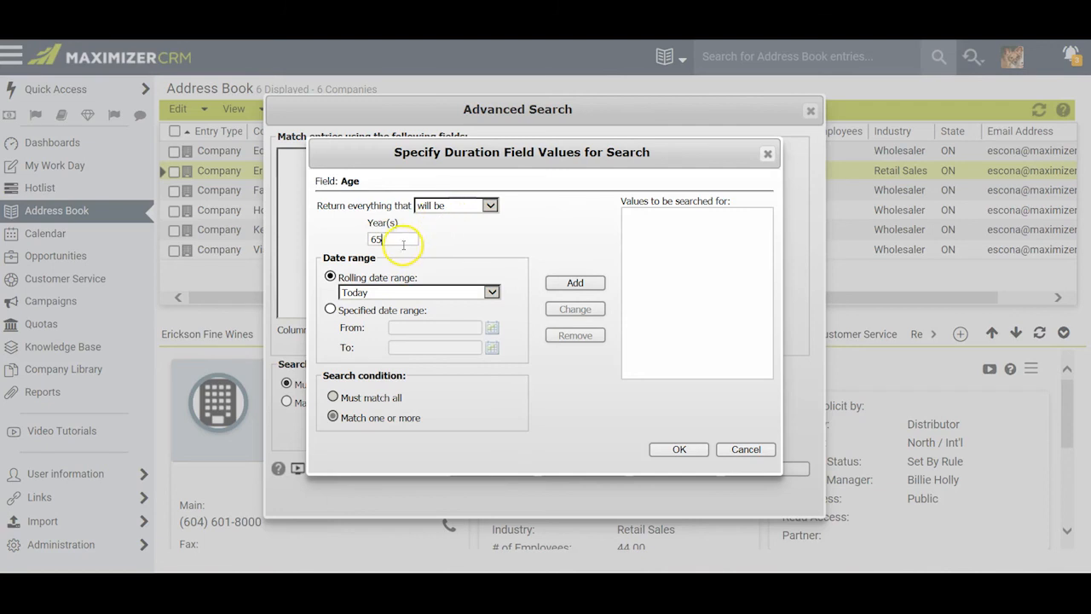
pyautogui.click(492, 293)
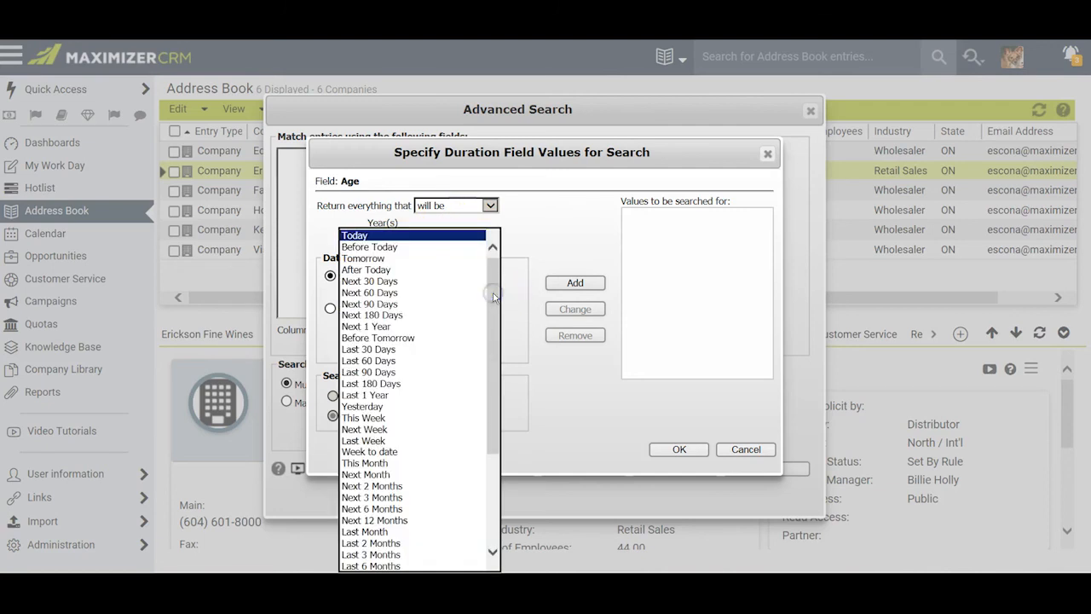
pyautogui.click(397, 293)
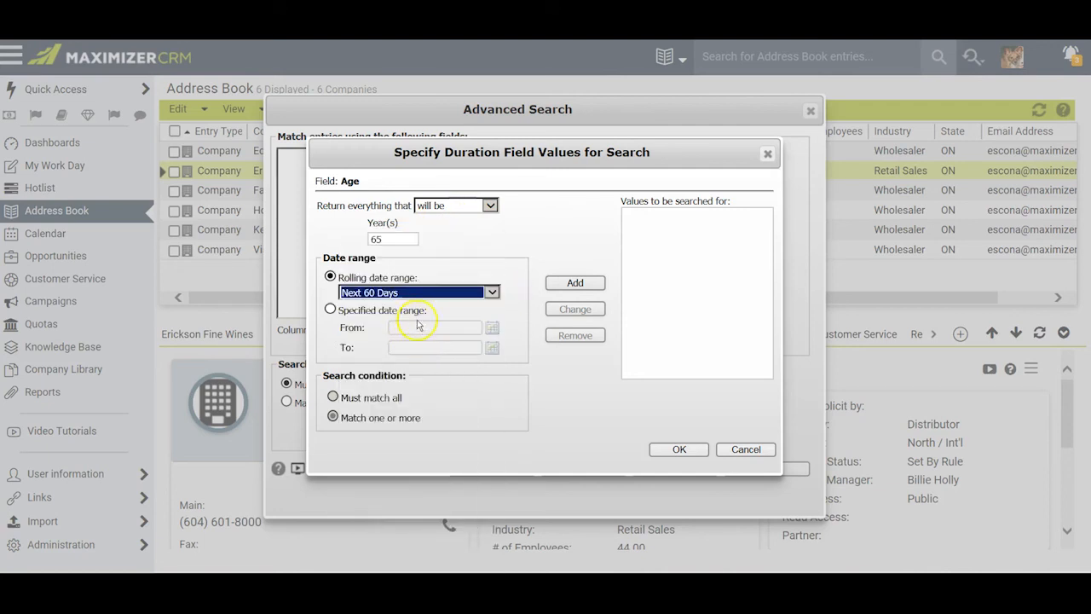
pyautogui.click(330, 309)
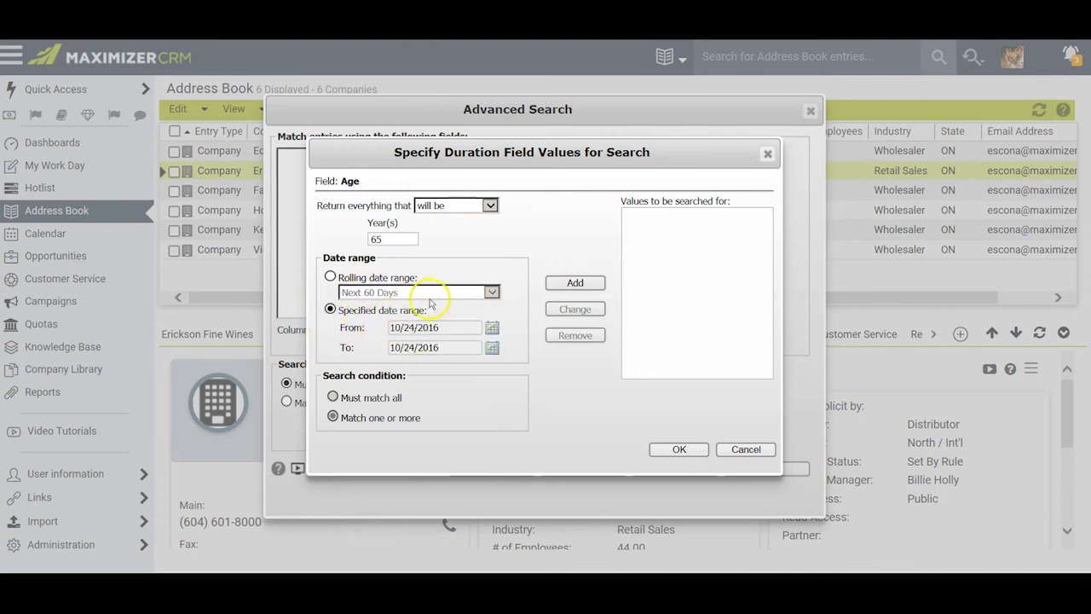
pyautogui.click(330, 278)
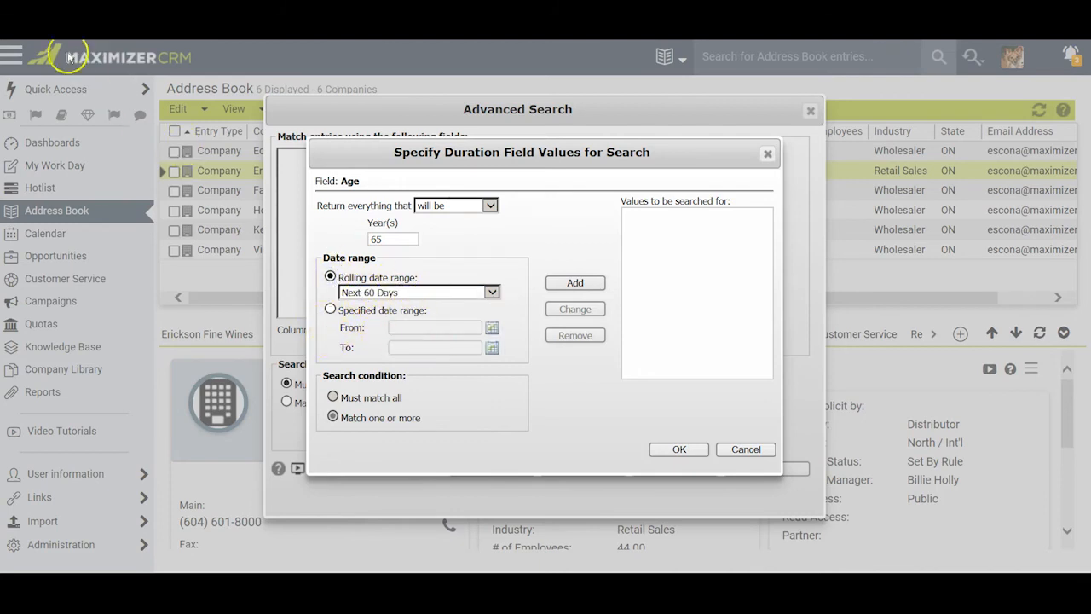
# Switch the Age condition to "is between" and set the upper limit to 72 years
pyautogui.click(491, 205)
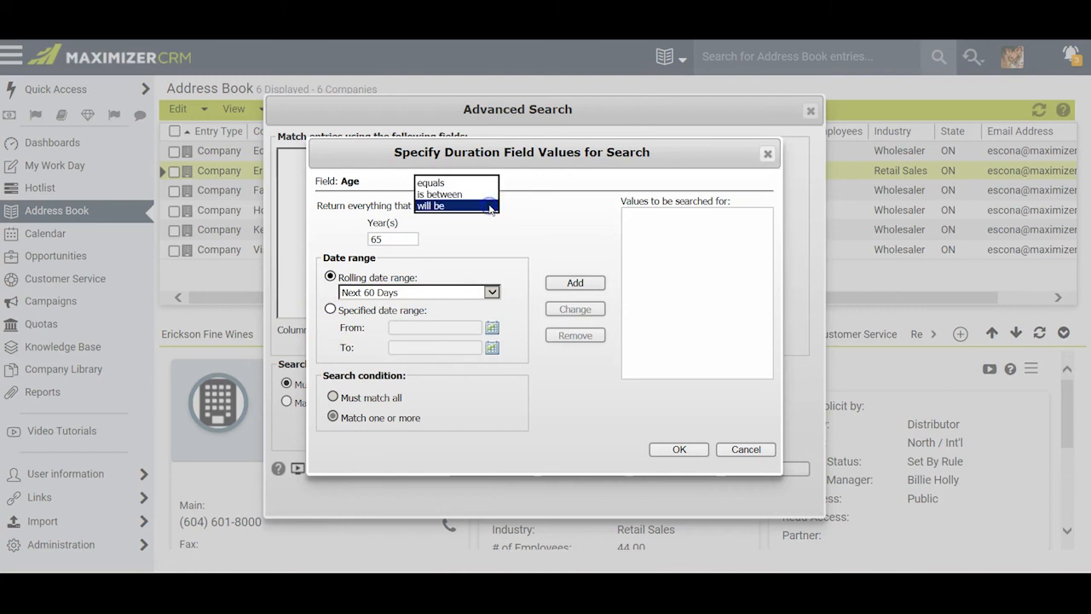
pyautogui.click(435, 182)
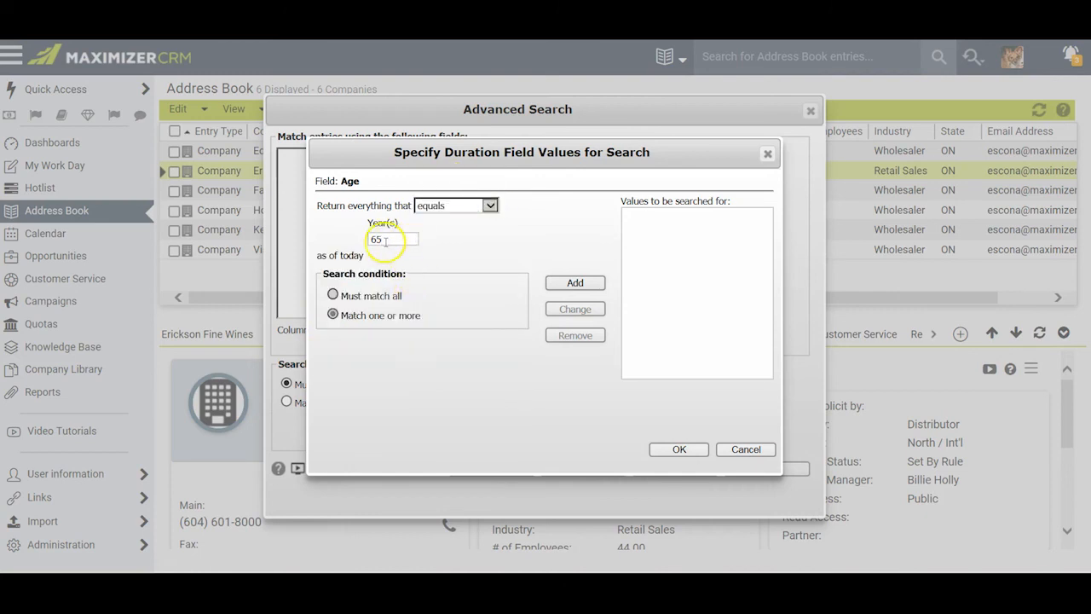
pyautogui.click(488, 207)
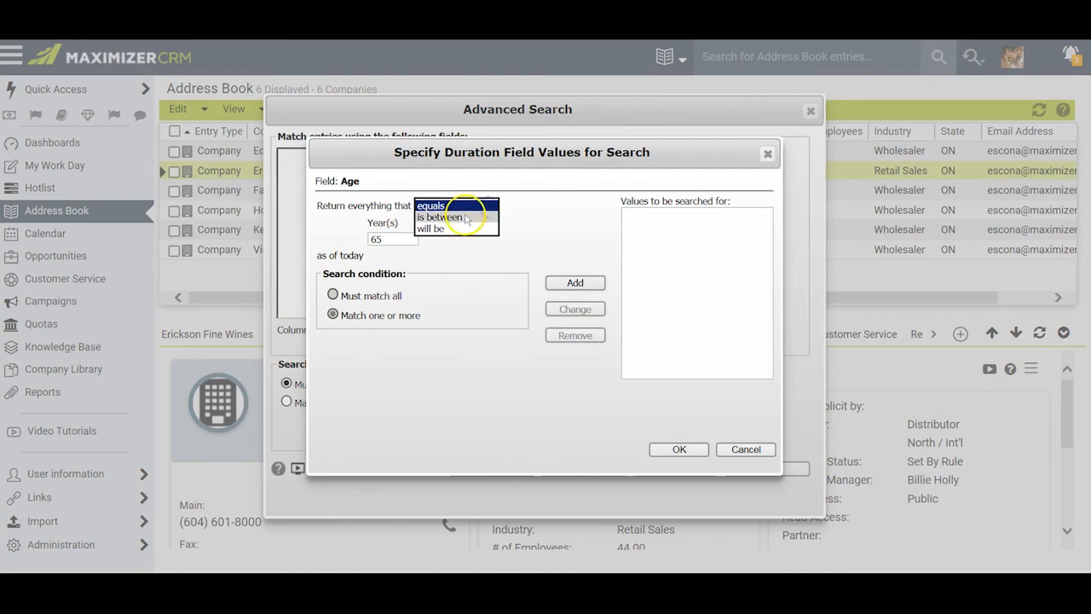
pyautogui.click(463, 218)
pyautogui.click(390, 255)
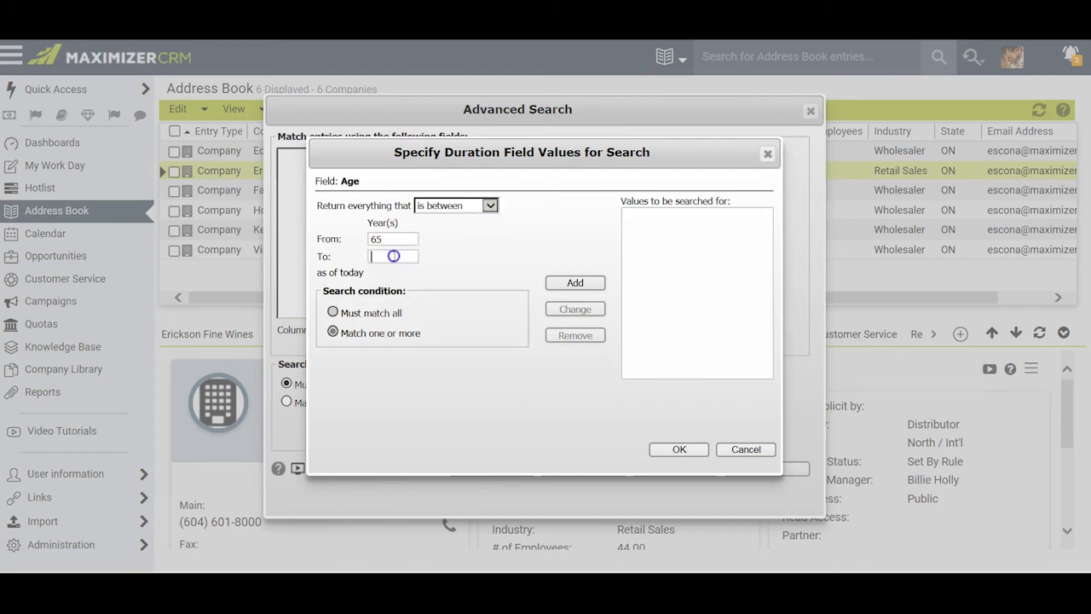
pyautogui.write('72')
# Set the lower limit of the Age range to 25 years and replace its upper limit
pyautogui.moveTo(395, 239); pyautogui.dragTo(343, 236)
pyautogui.write('25')
pyautogui.click(383, 256)
pyautogui.press('BackSpace')
pyautogui.press('BackSpace')
pyautogui.write('3')
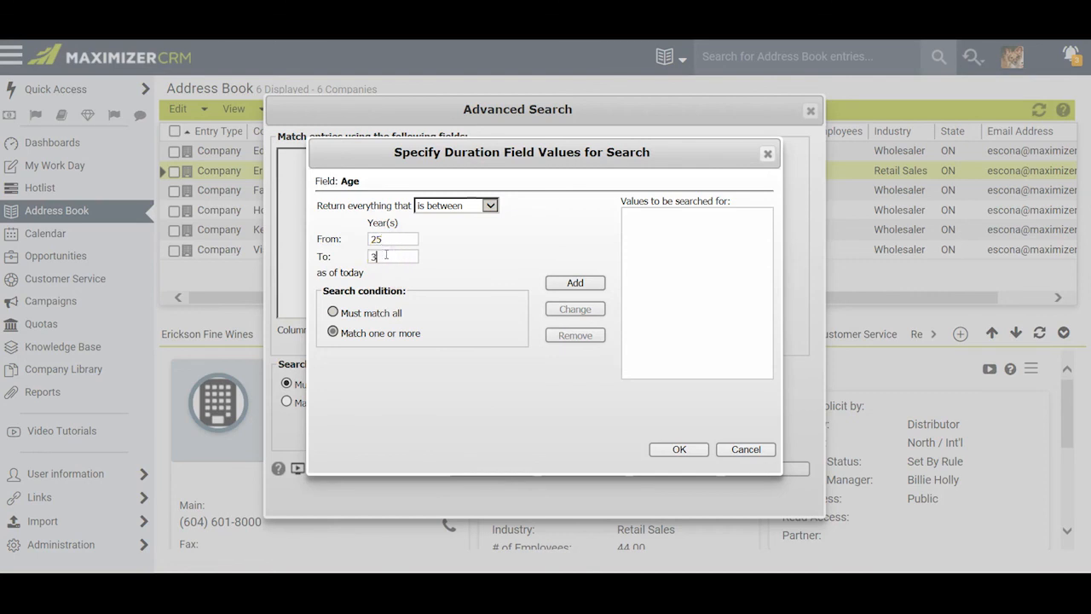